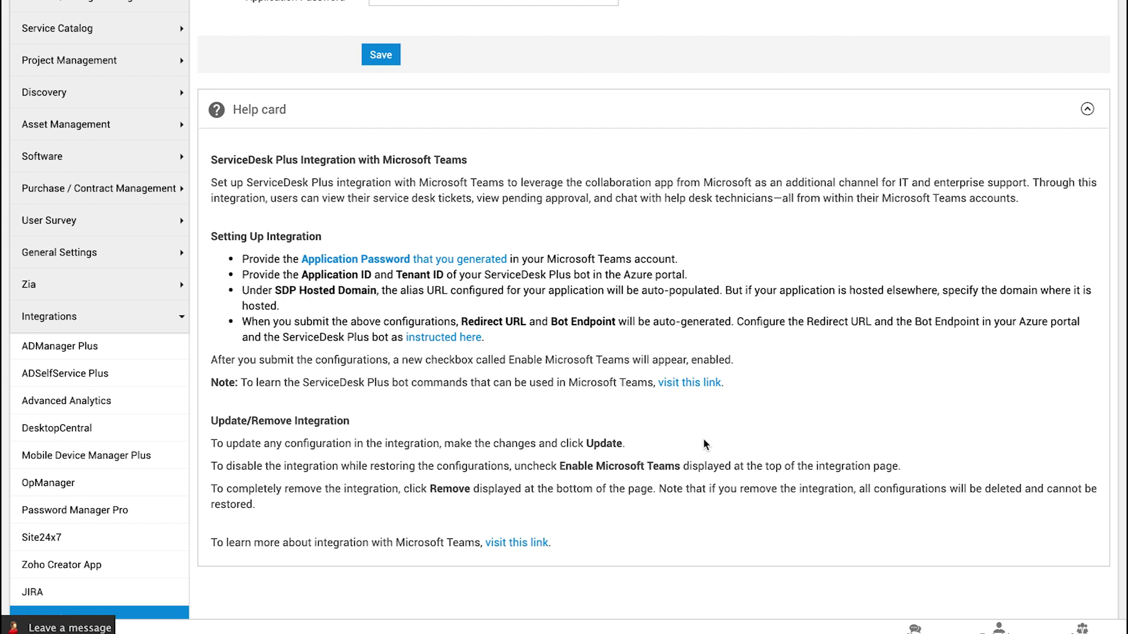
- Open the online guide on Microsoft Teams integration and review its prerequisites and required roles
click(532, 549)
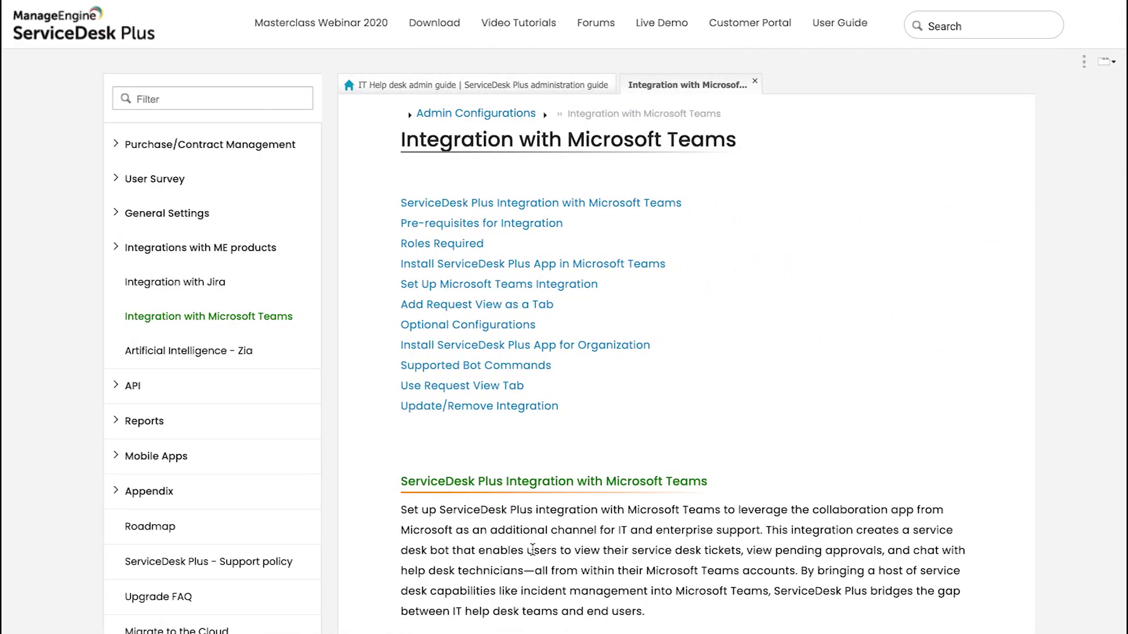
scroll(614, 467, down, 5)
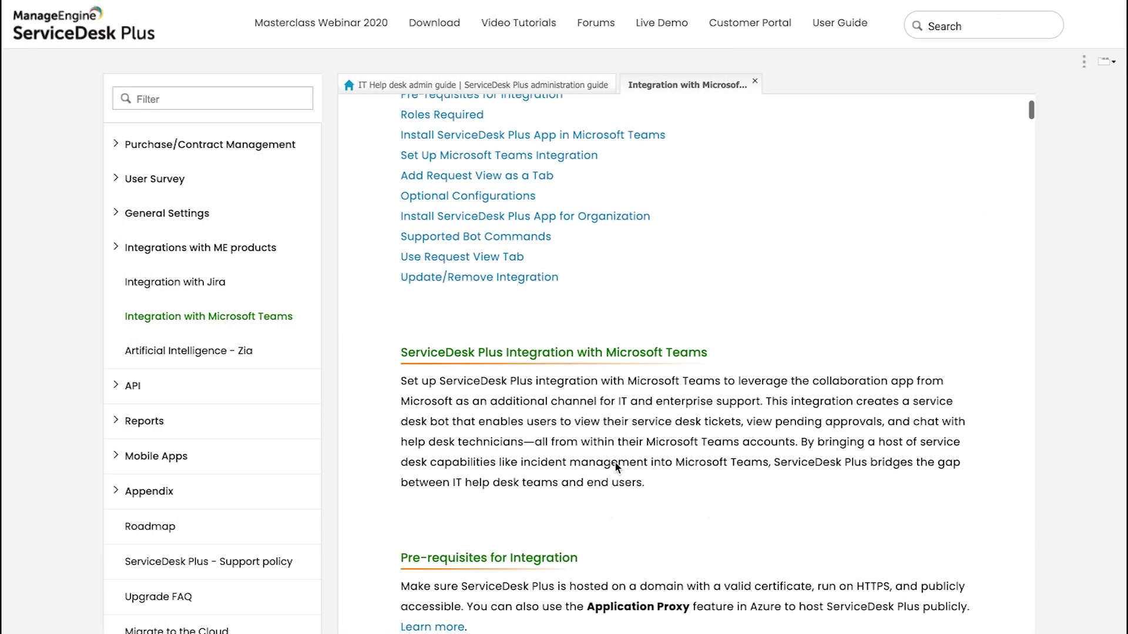
scroll(615, 463, down, 5)
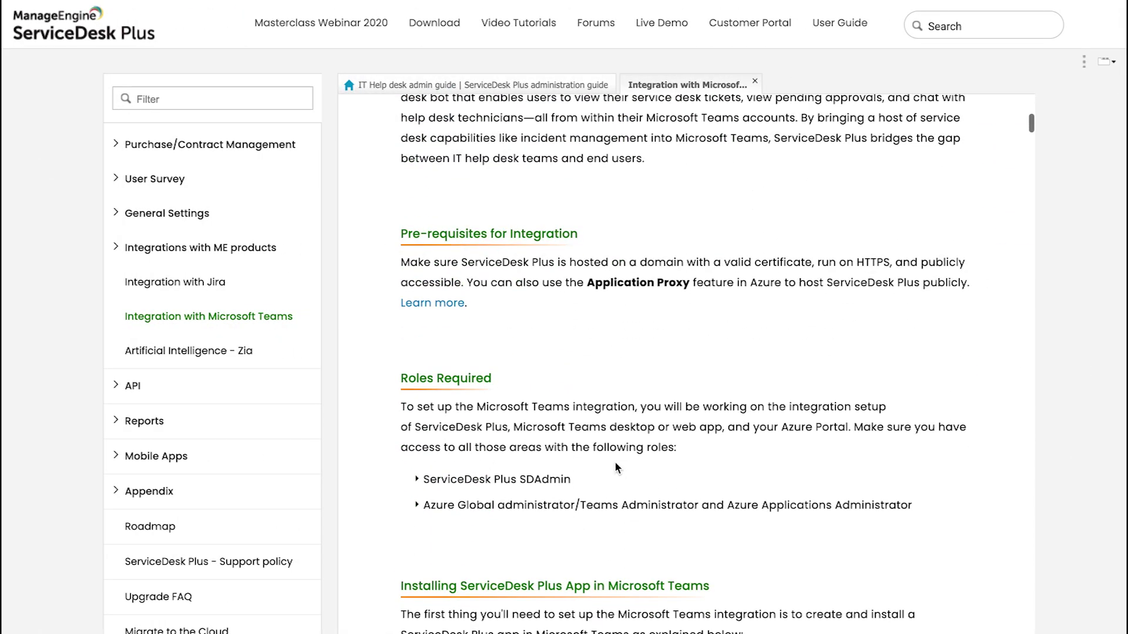
scroll(615, 463, down, 1)
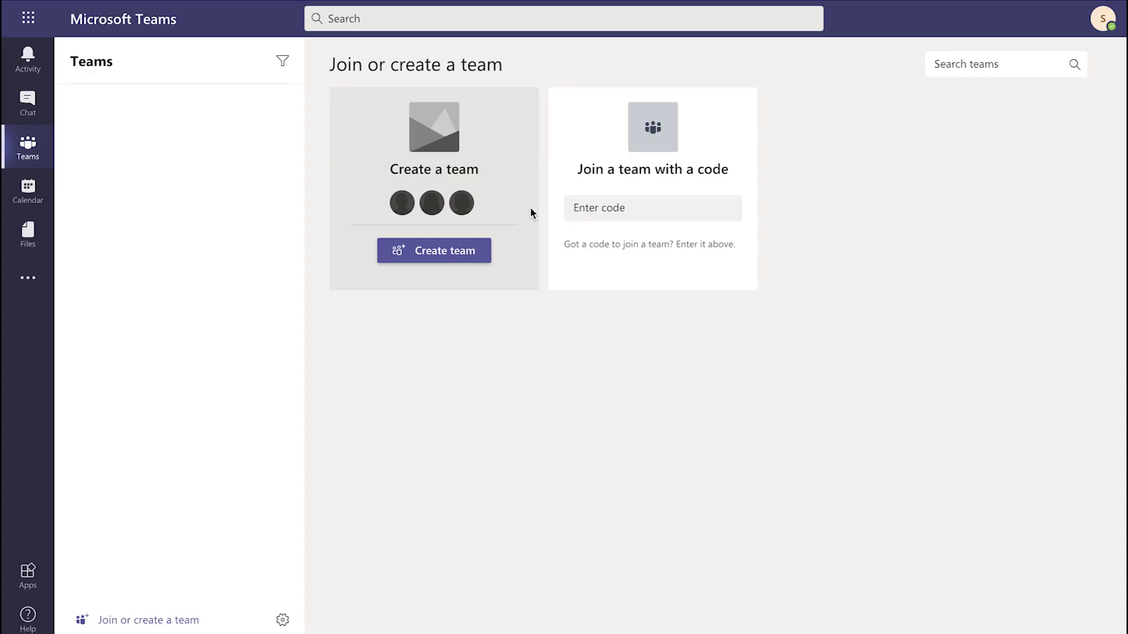
- Switch to Microsoft Teams, search the apps for App Studio and open its manifest editor
click(22, 572)
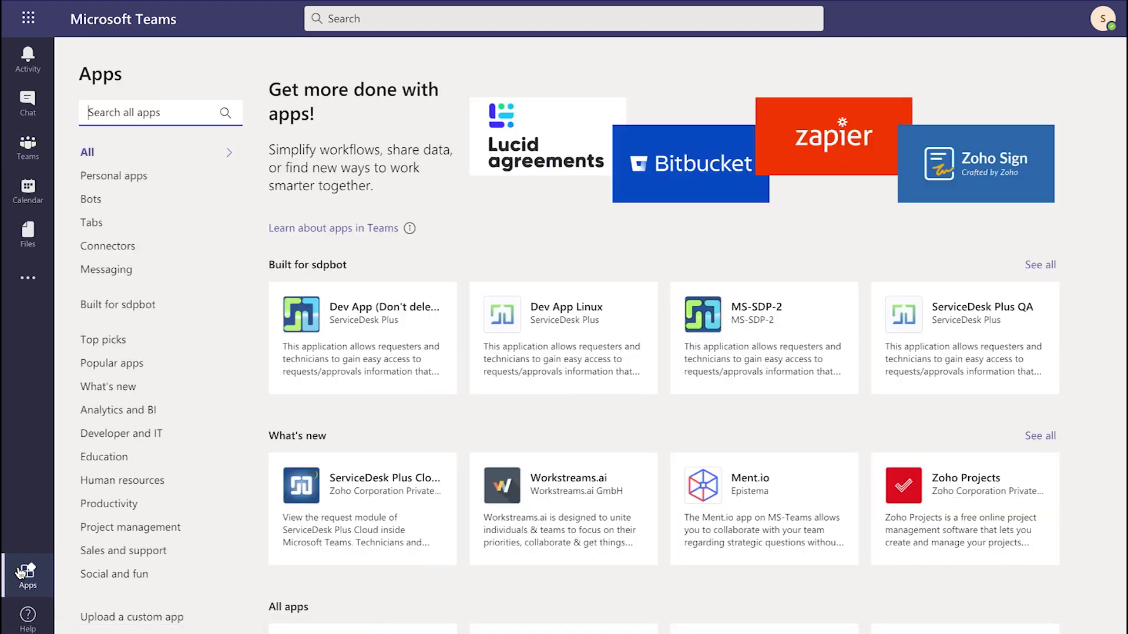
text(app stu)
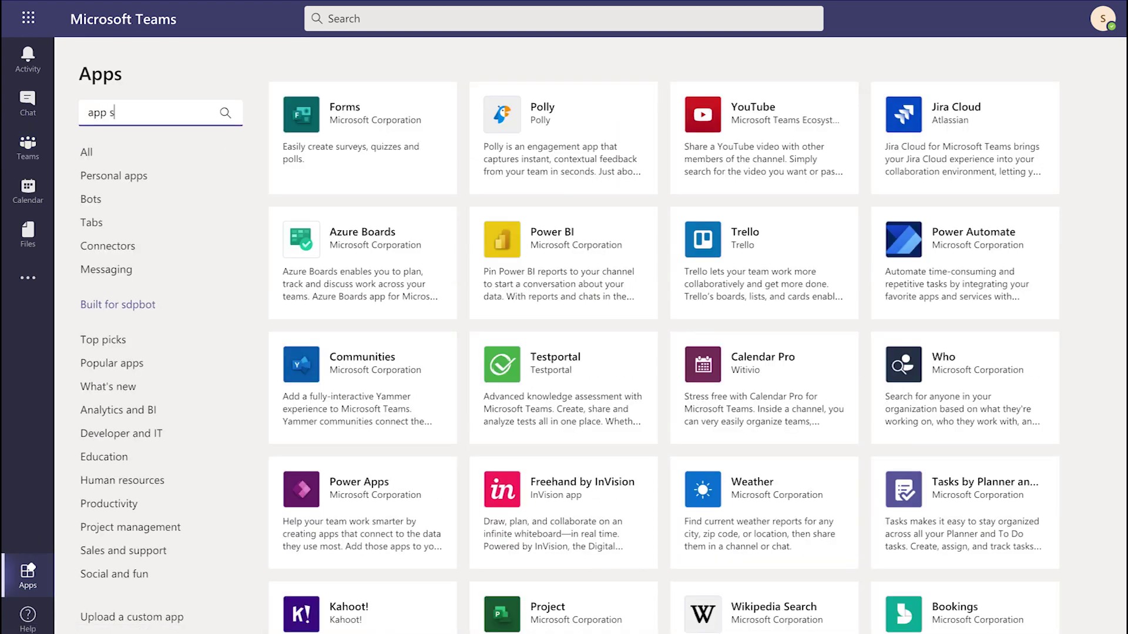
click(379, 150)
click(364, 170)
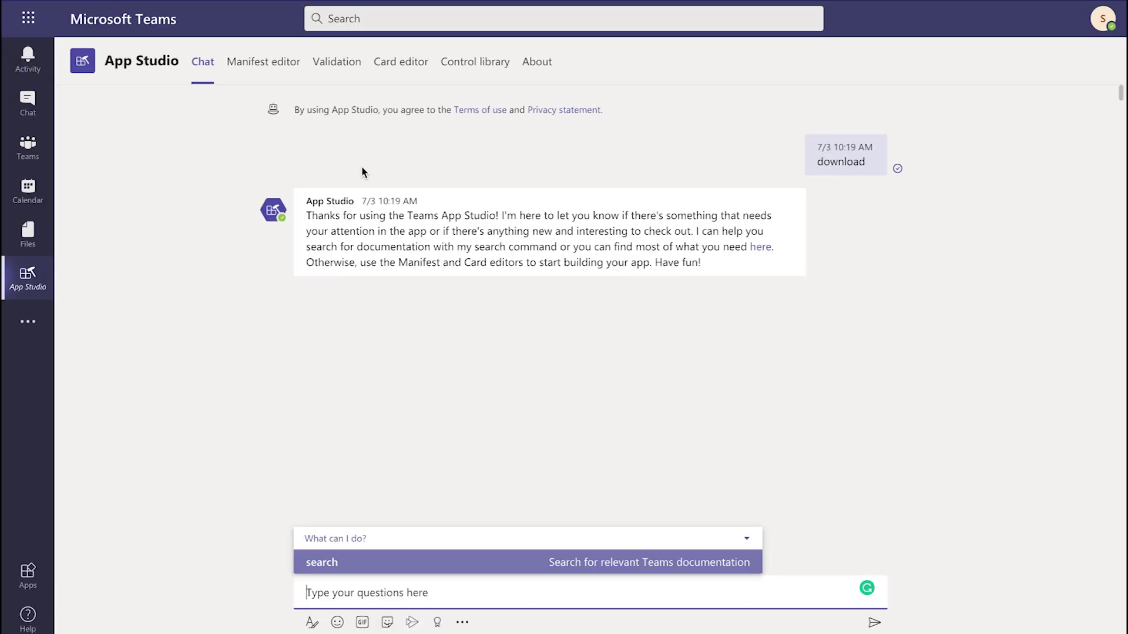
click(276, 59)
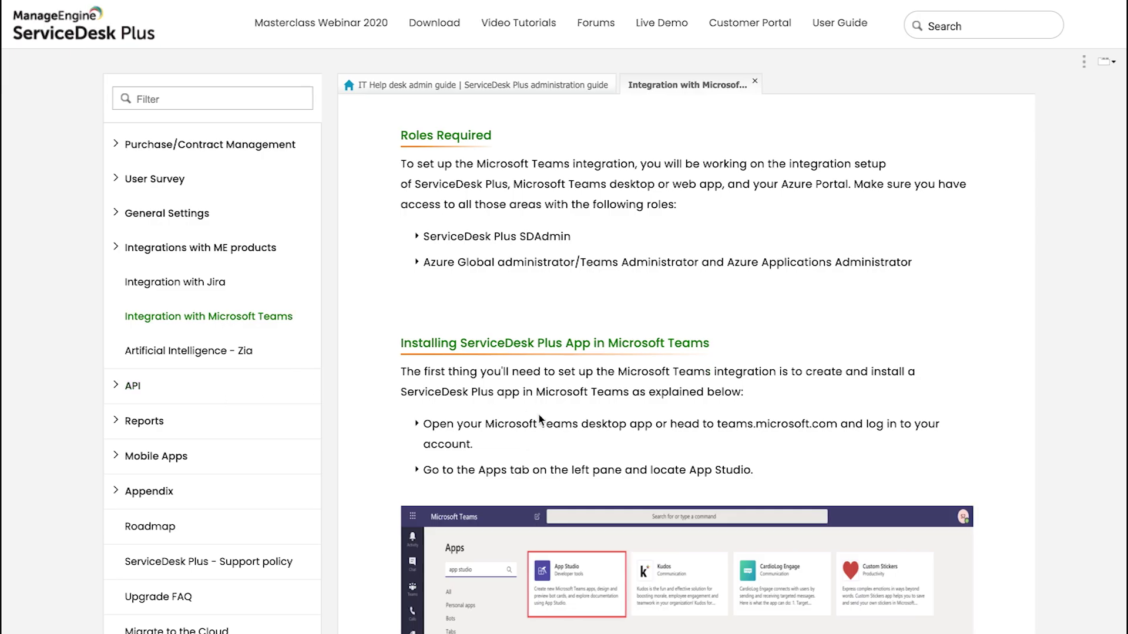
- Download the mock-up ServiceDesk Plus zip file linked in the integration guide's app installation section
scroll(539, 418, down, 3)
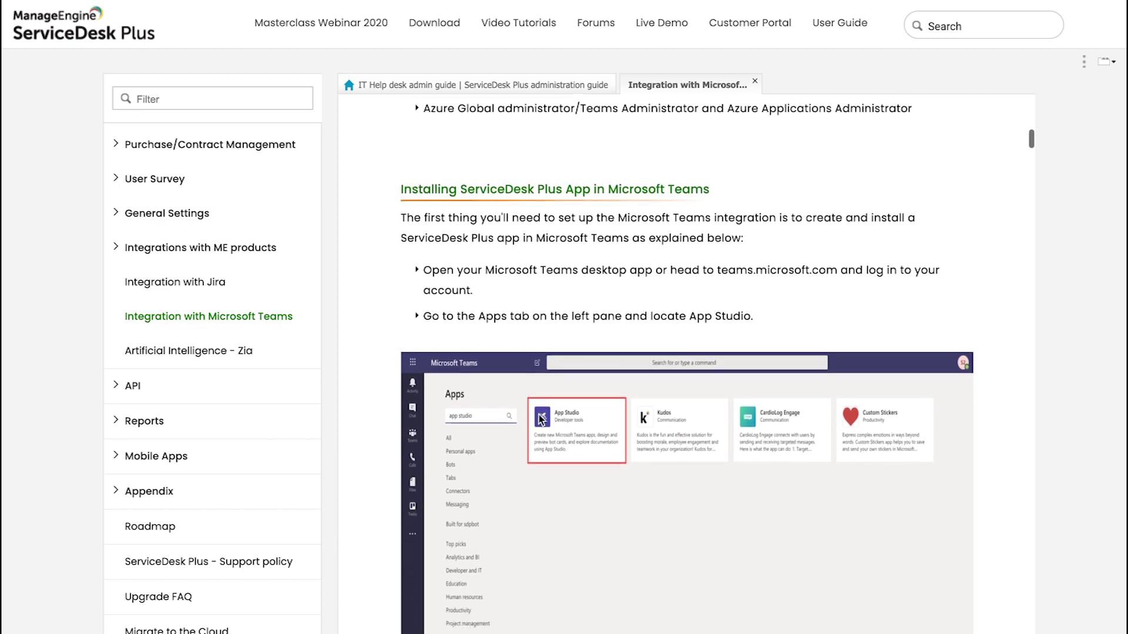
scroll(540, 418, down, 10)
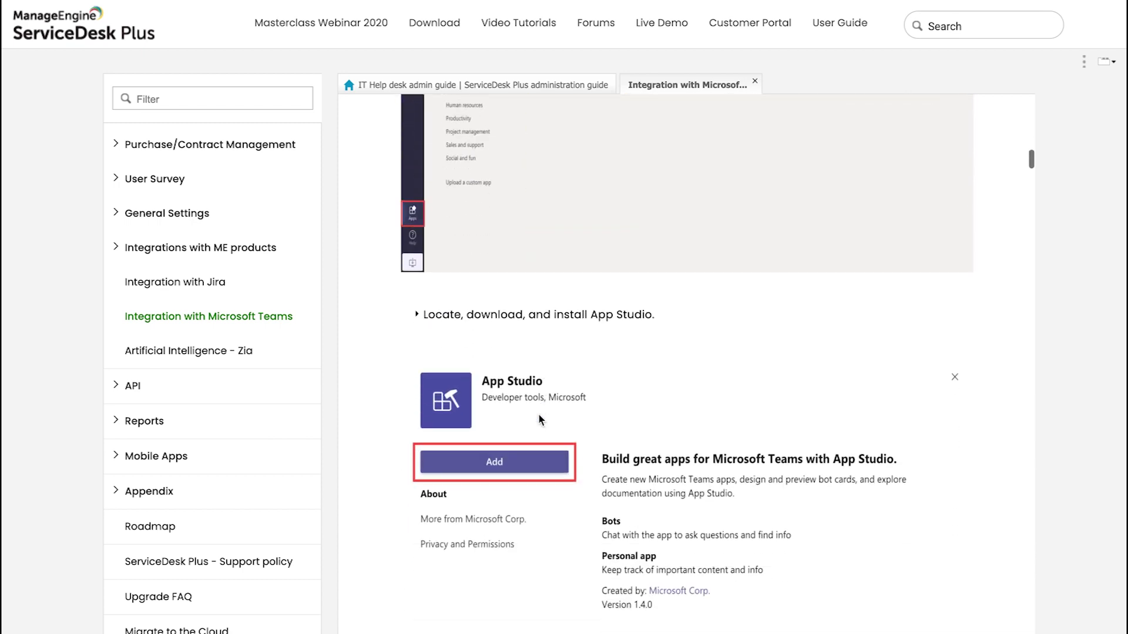
scroll(540, 419, down, 5)
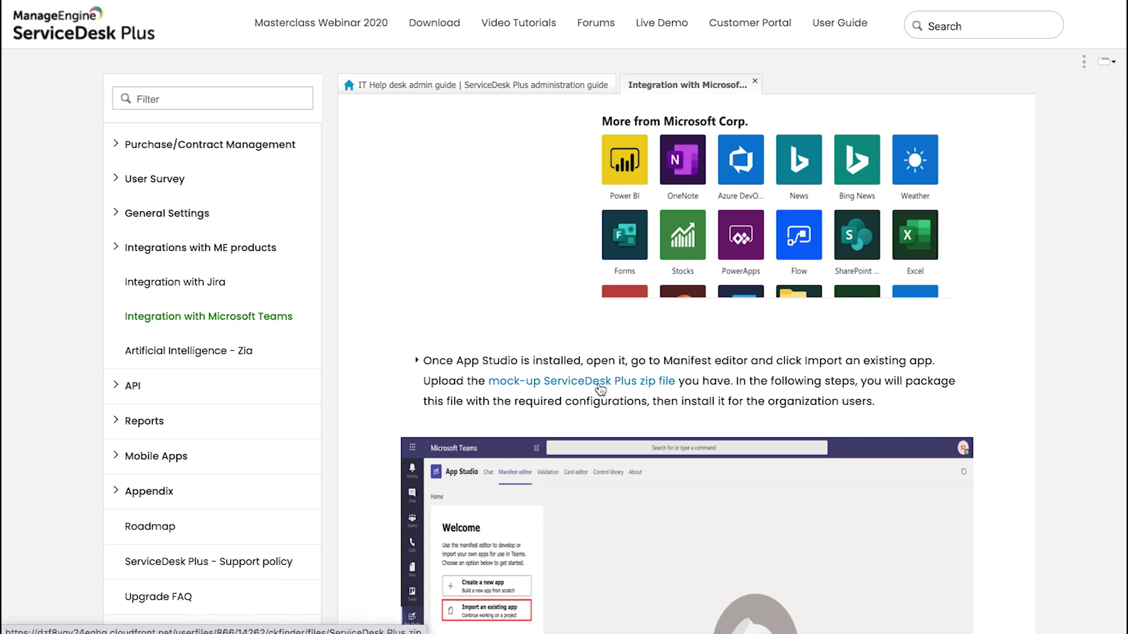
click(580, 381)
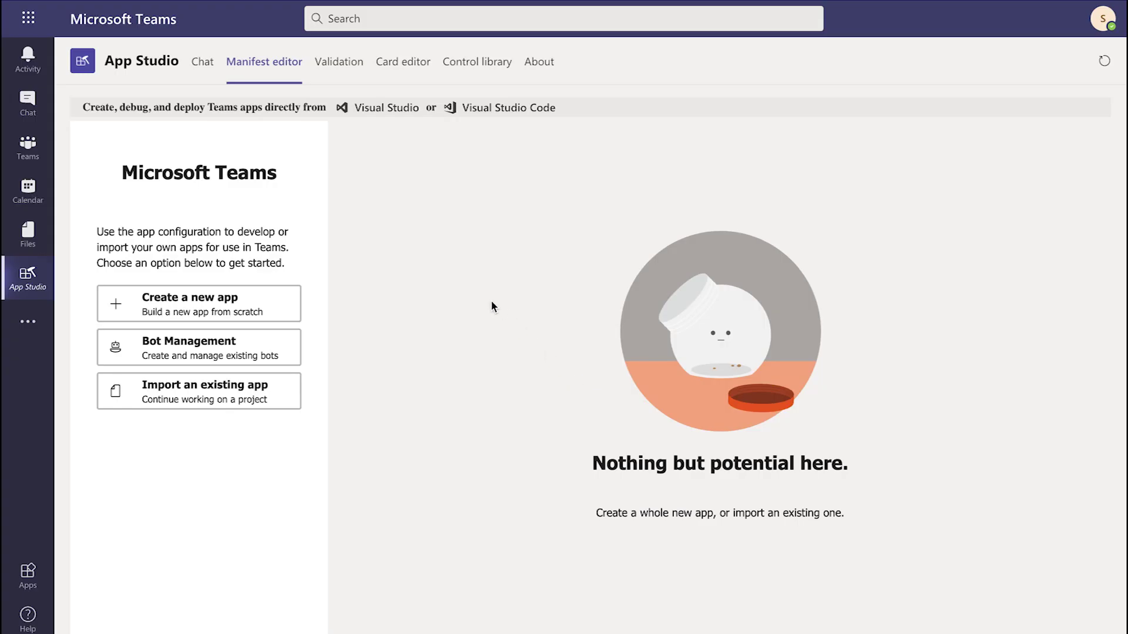
- Import ServiceDesk Plus.zip from the Downloads folder as an existing app in Teams App Studio
click(261, 406)
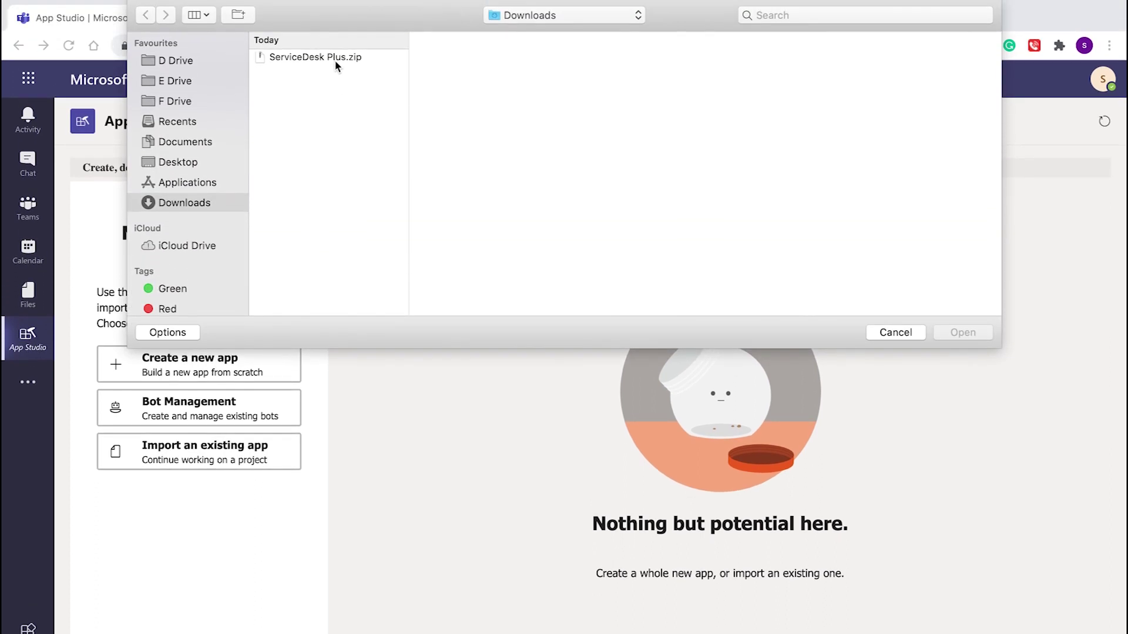
click(335, 59)
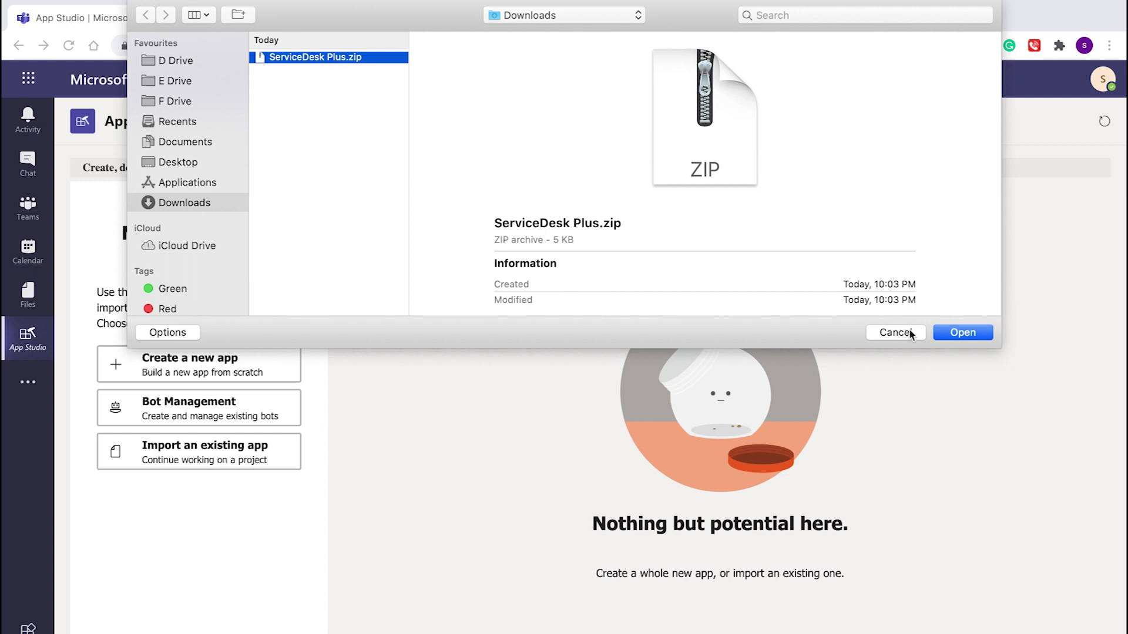
click(953, 312)
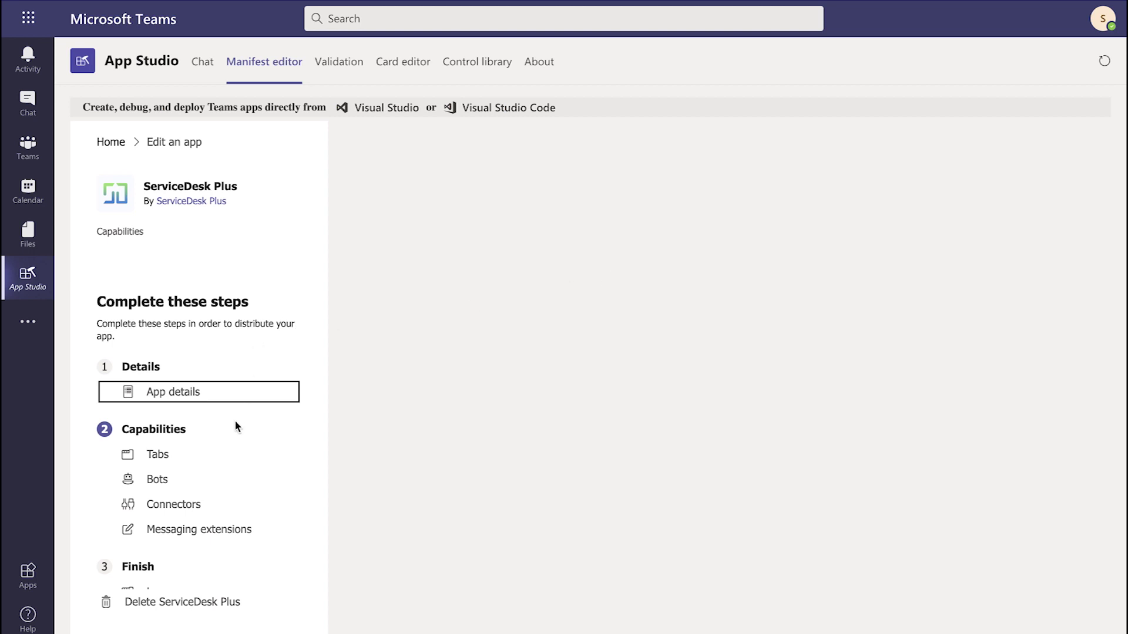
- Create a new bot for the app named ServiceDesk Plus, supporting file upload and download, with Personal scope
scroll(234, 420, down, 1)
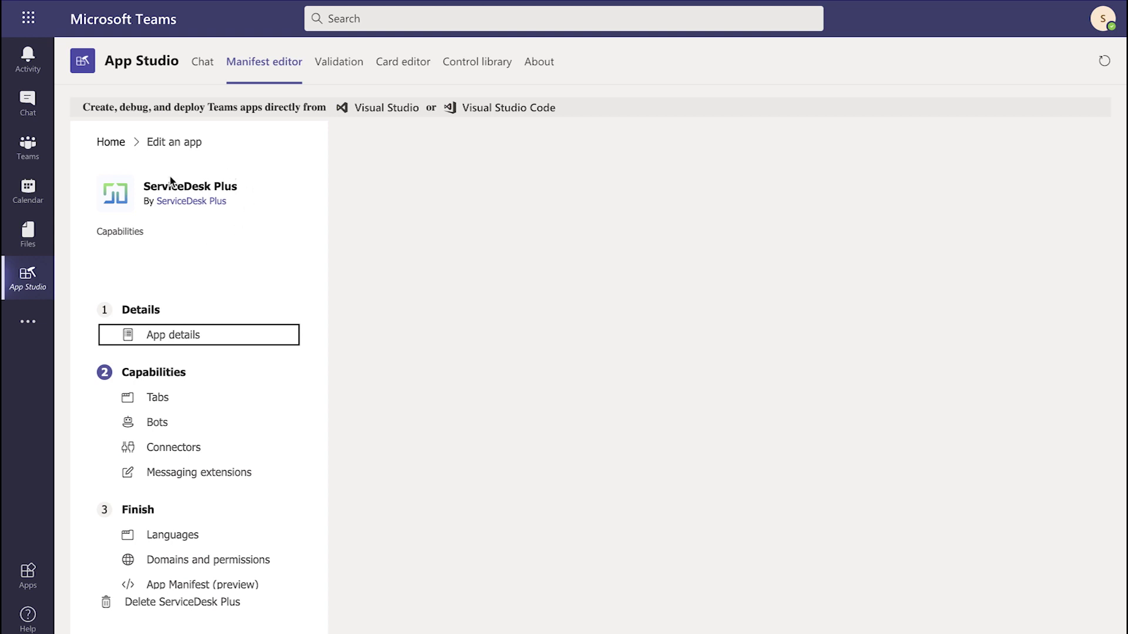
click(162, 427)
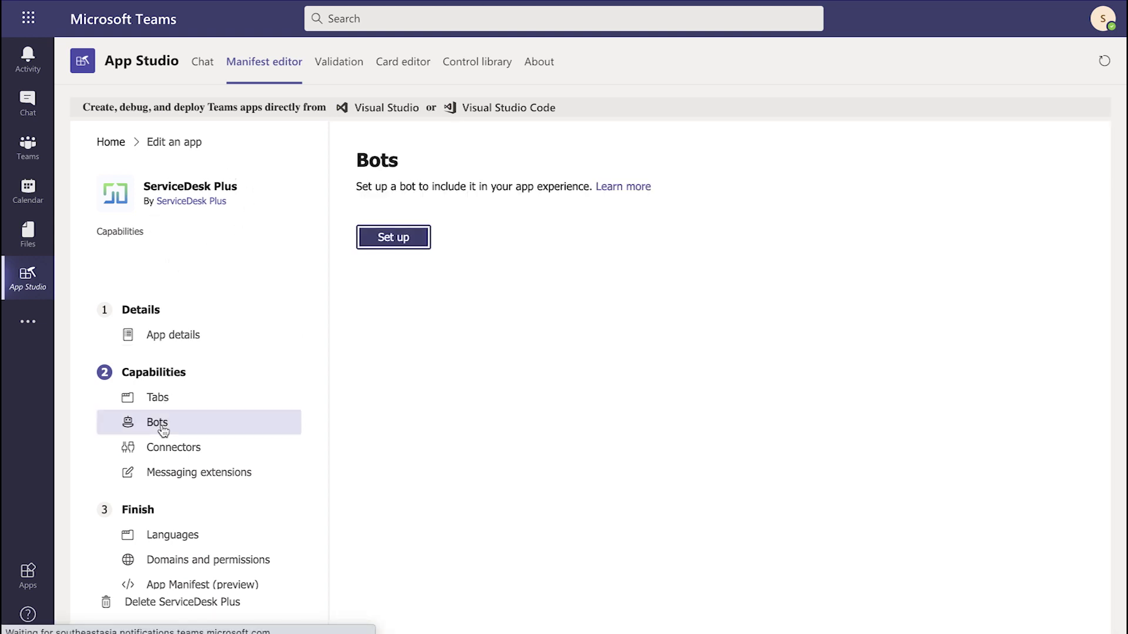
click(417, 238)
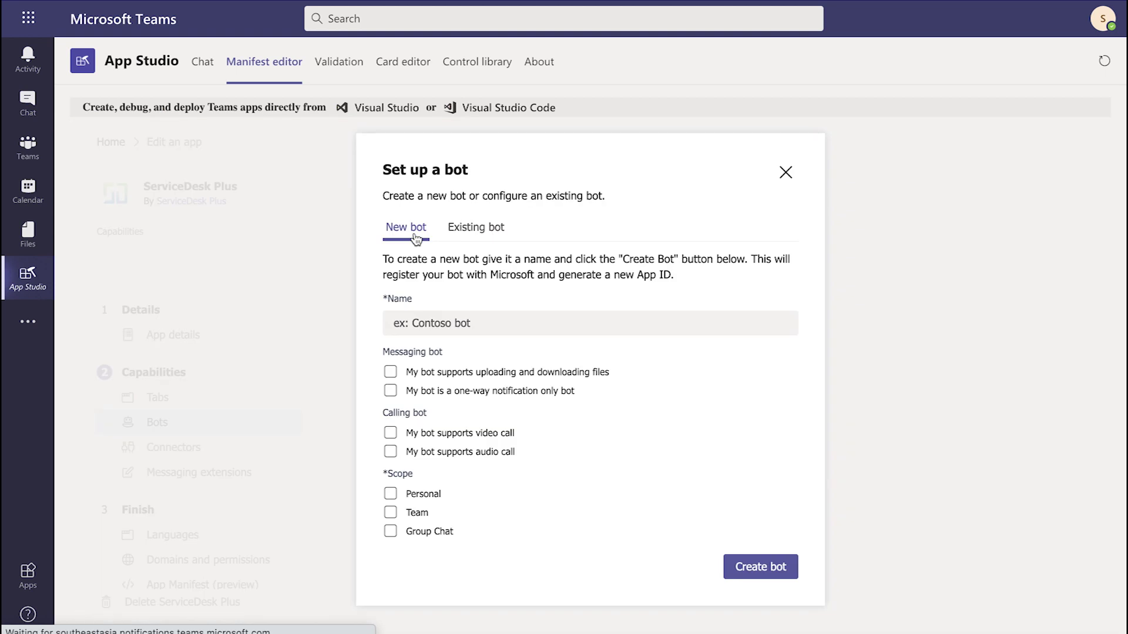
click(483, 321)
click(457, 356)
click(439, 372)
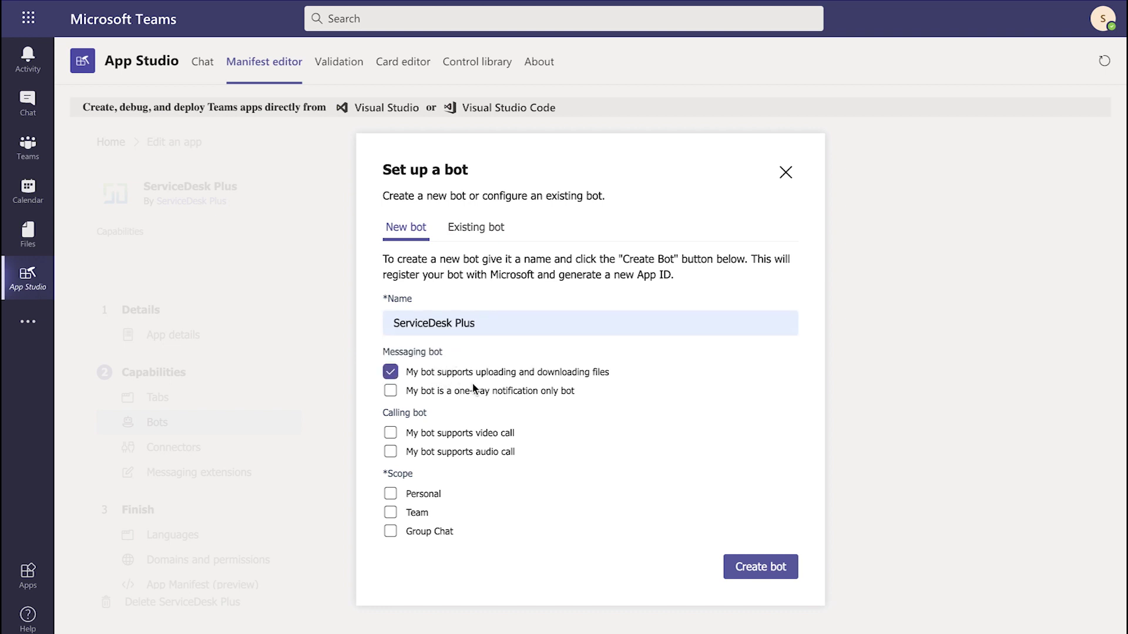
click(414, 497)
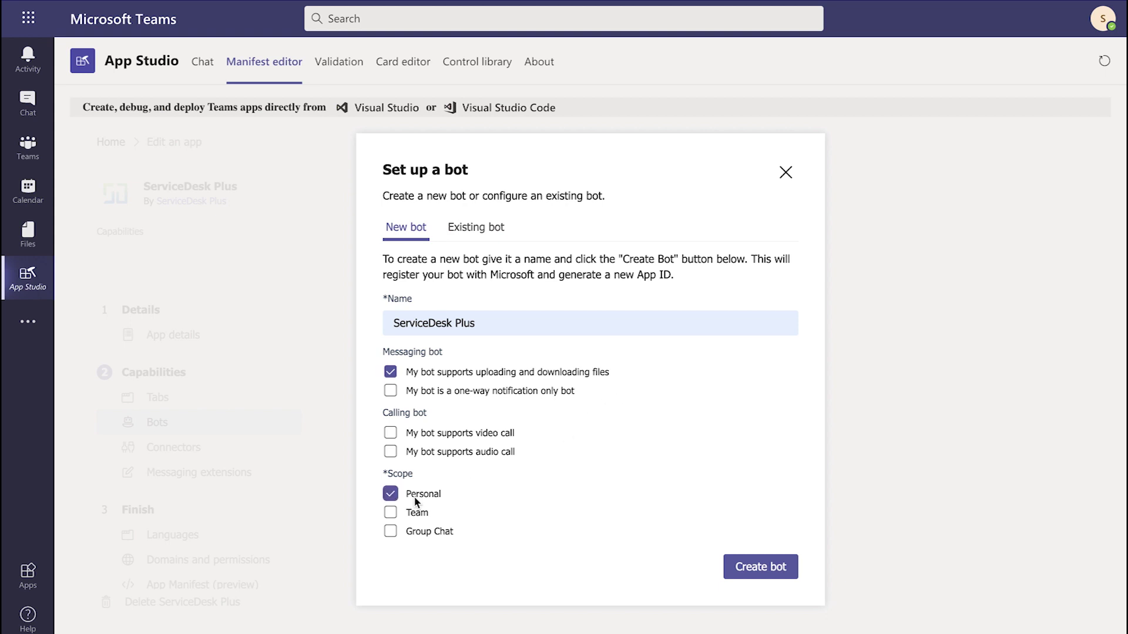
click(765, 571)
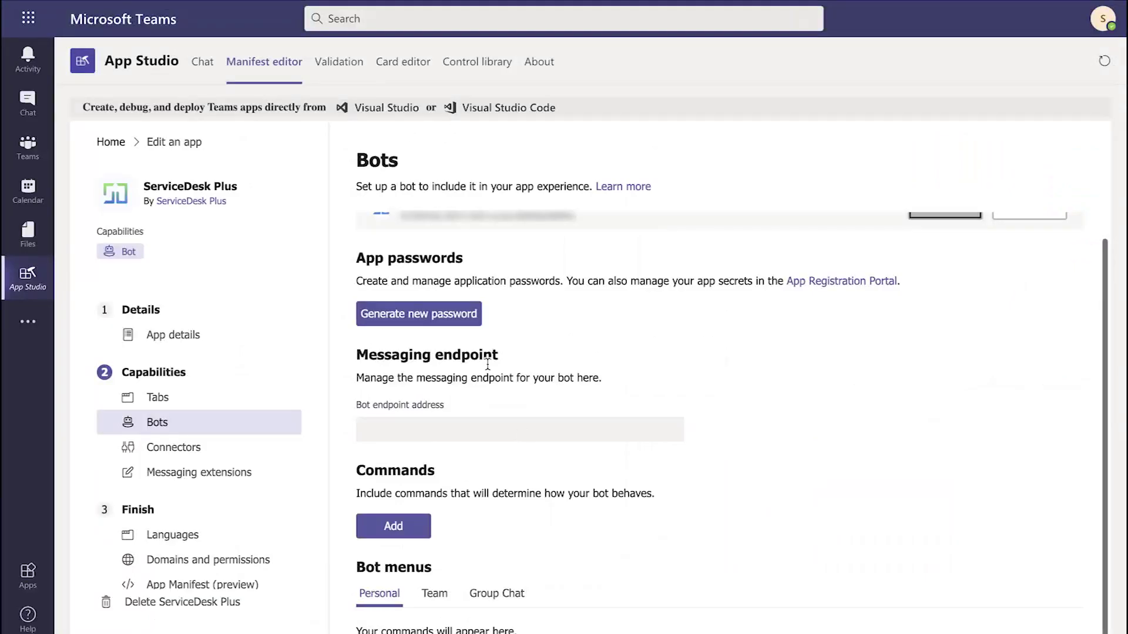
- Generate a new app password for the bot and paste it into the Application Password field of the ServiceDesk Plus integration
click(442, 313)
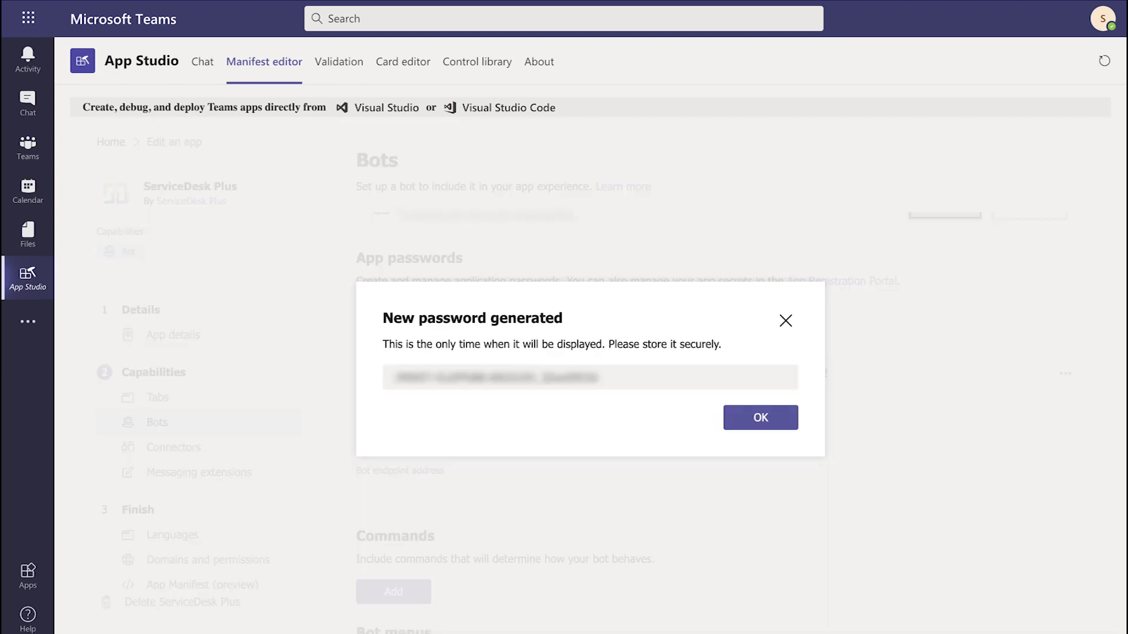
drag(598, 378, 393, 377)
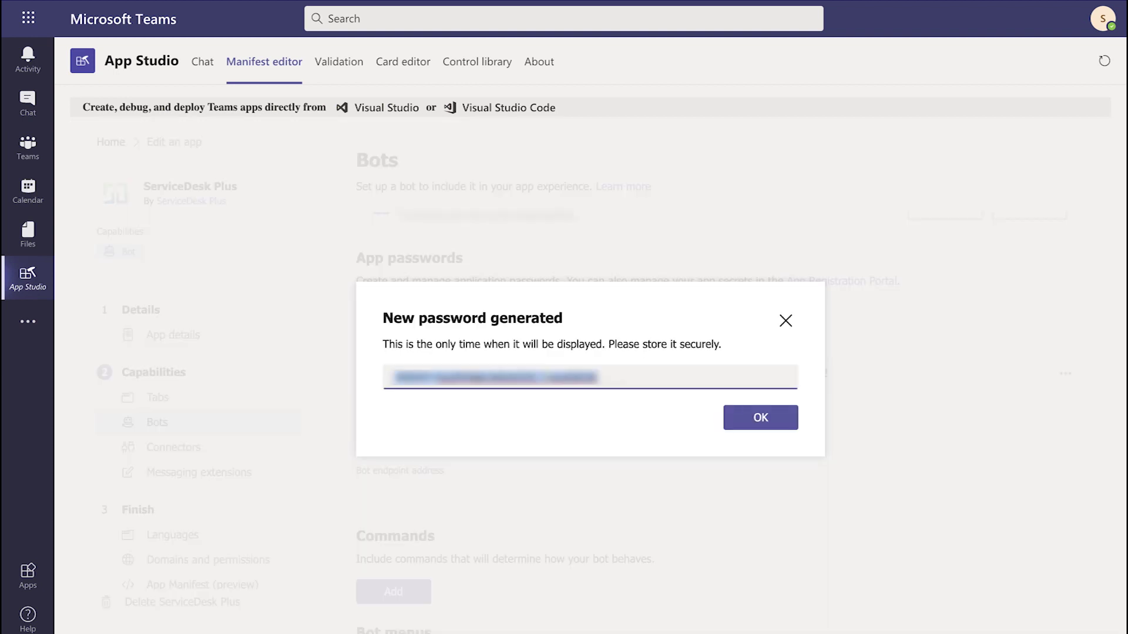
right_click(546, 381)
click(567, 416)
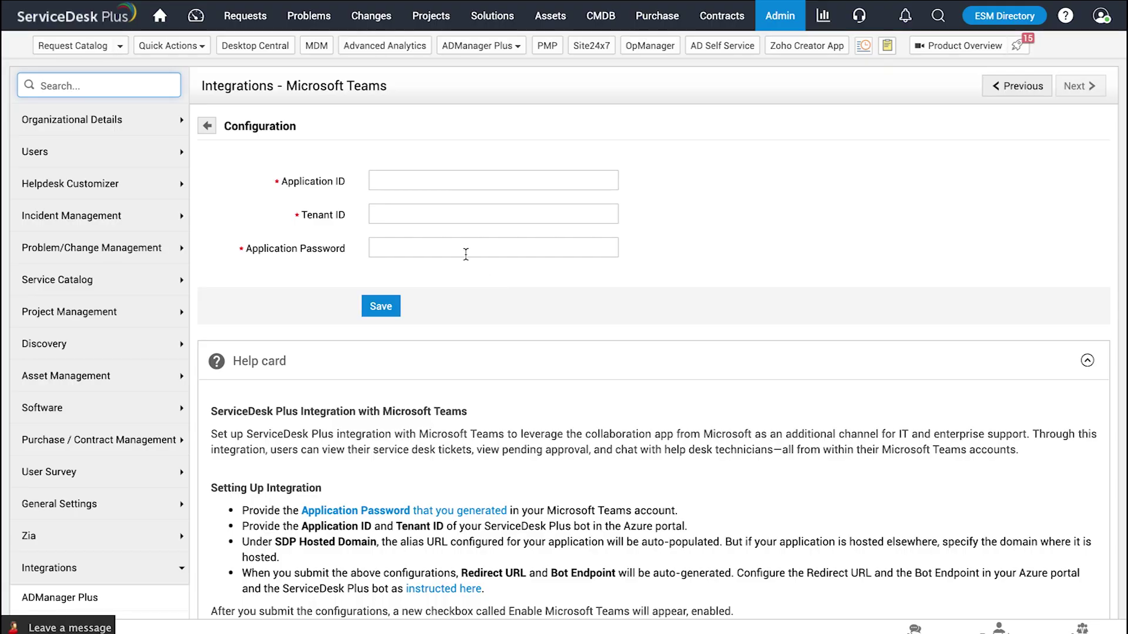
click(466, 253)
key(ctrl+v)
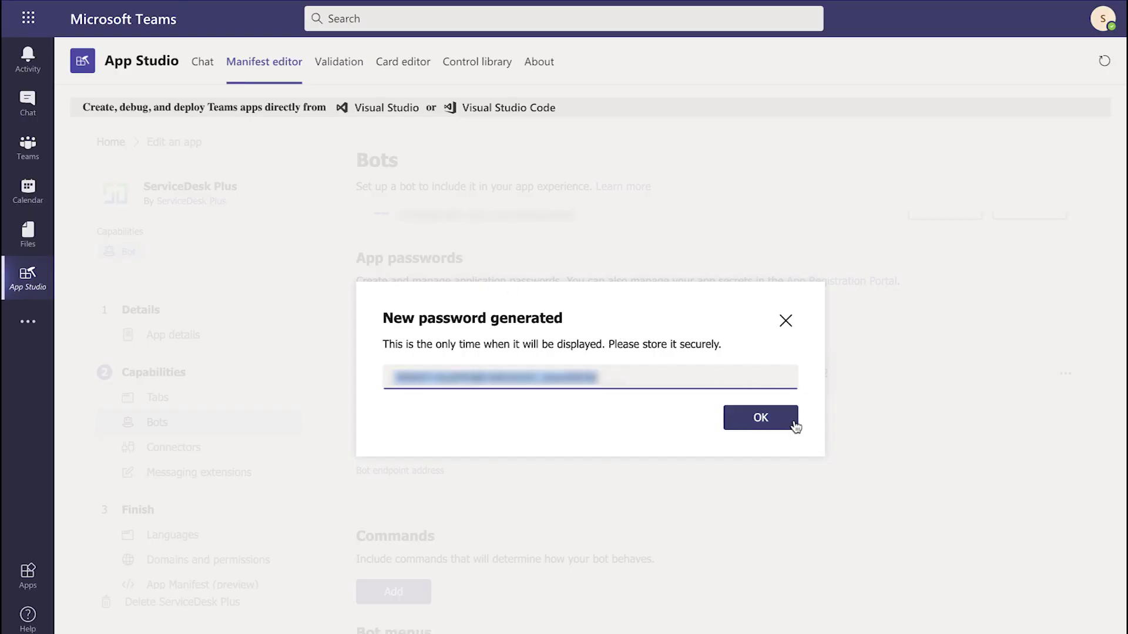
click(776, 431)
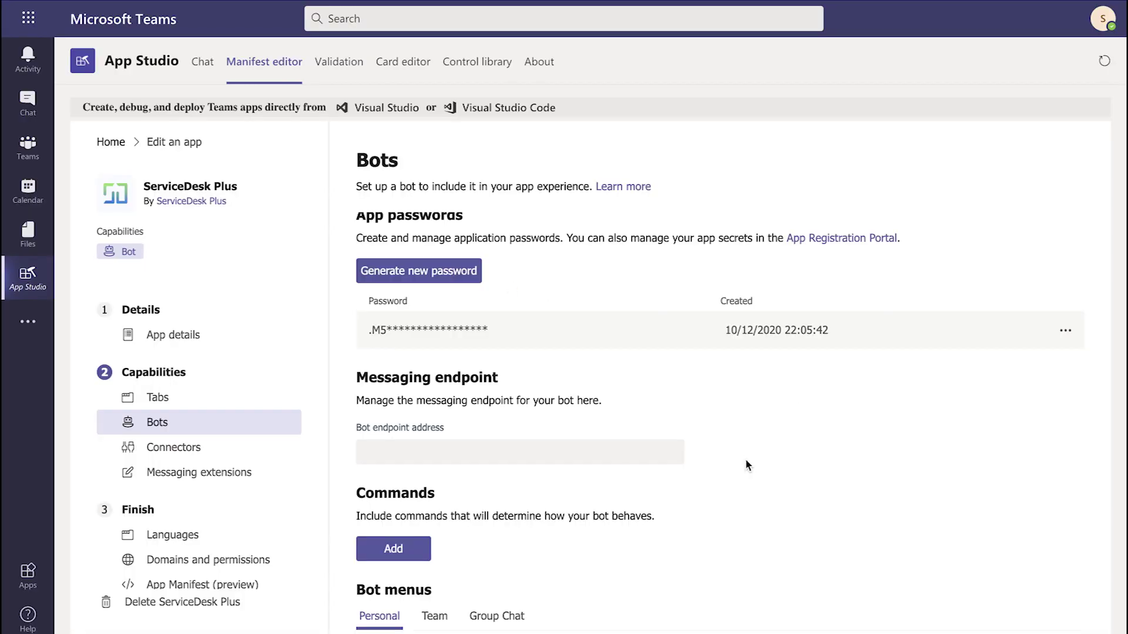
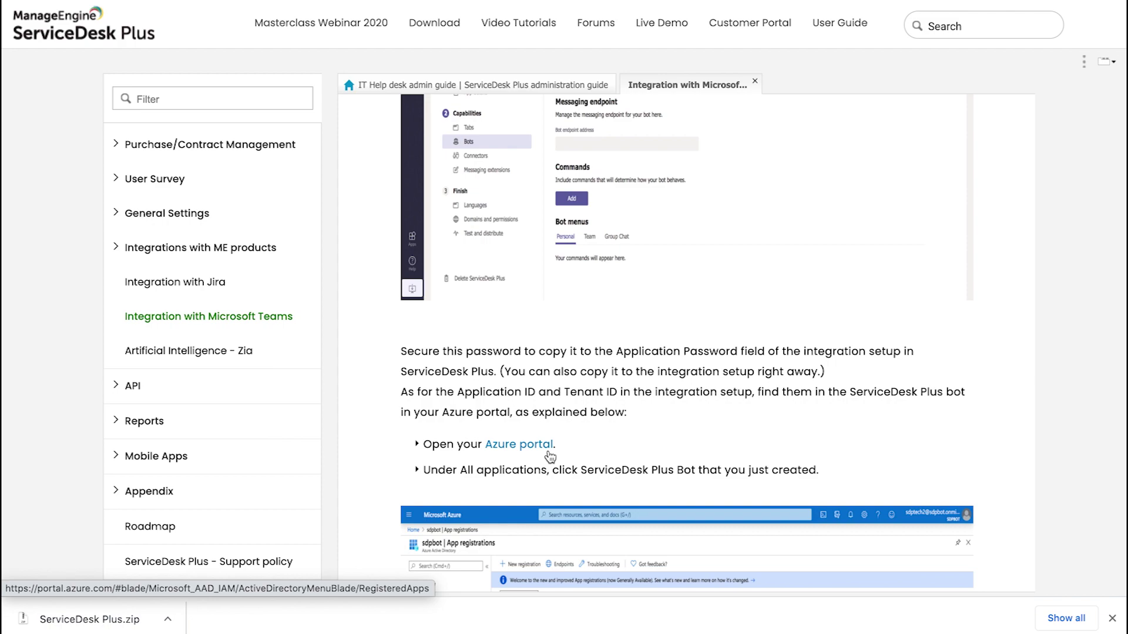
- Open the ServiceDesk Plus registration in the Azure portal and copy its Application (client) ID into the integration's Application ID field
click(548, 452)
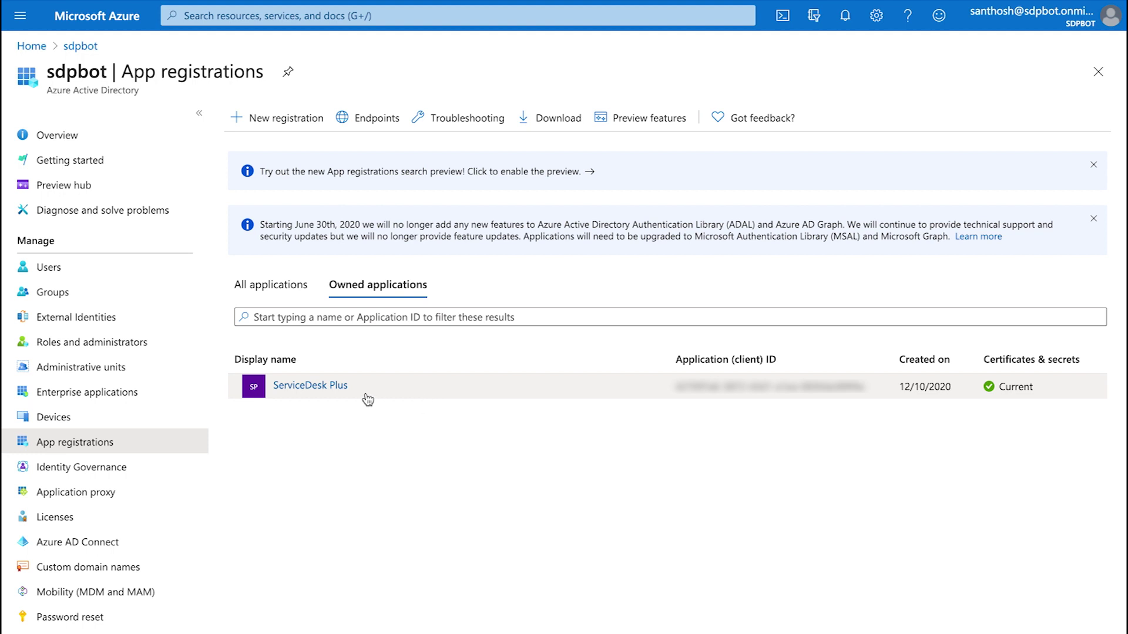
click(406, 399)
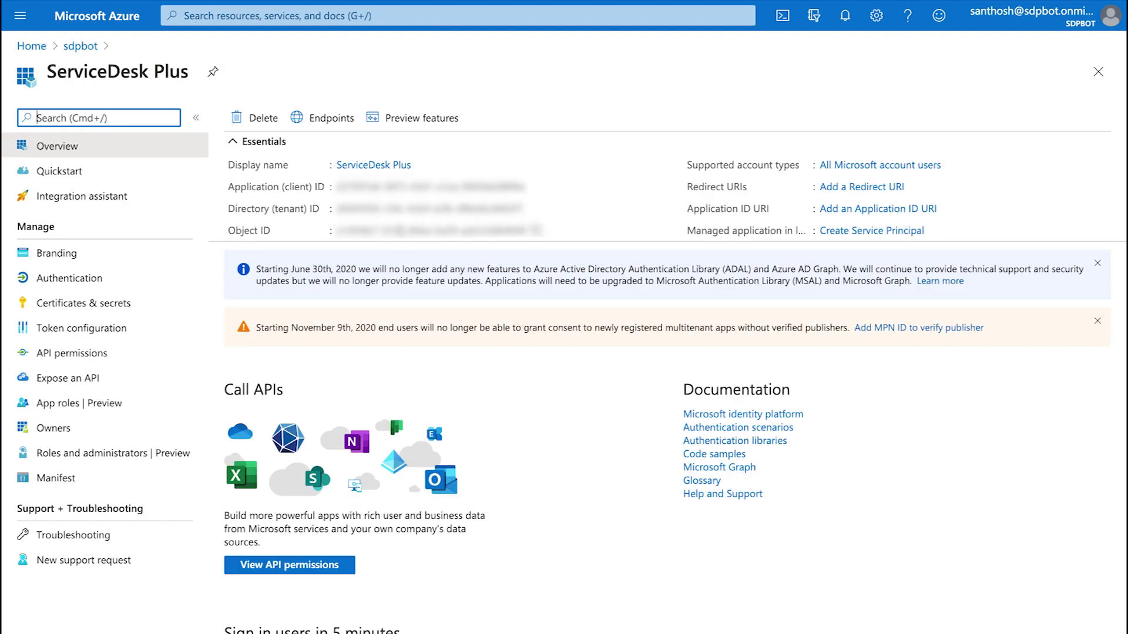
mouse_move(376, 186)
click(535, 187)
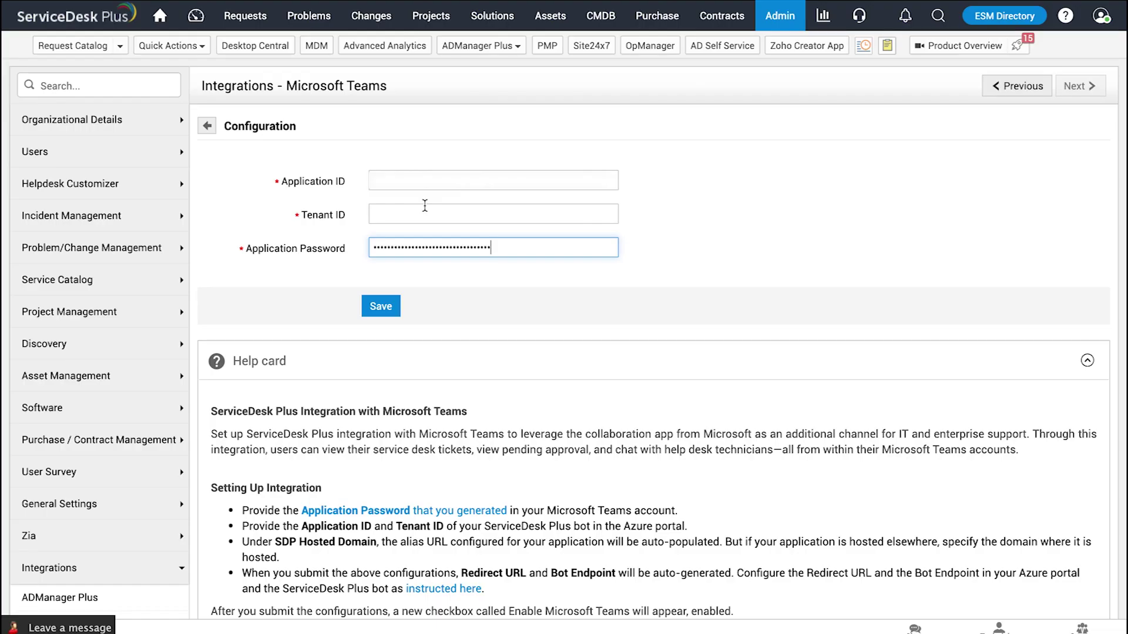
click(418, 180)
key(ctrl+v)
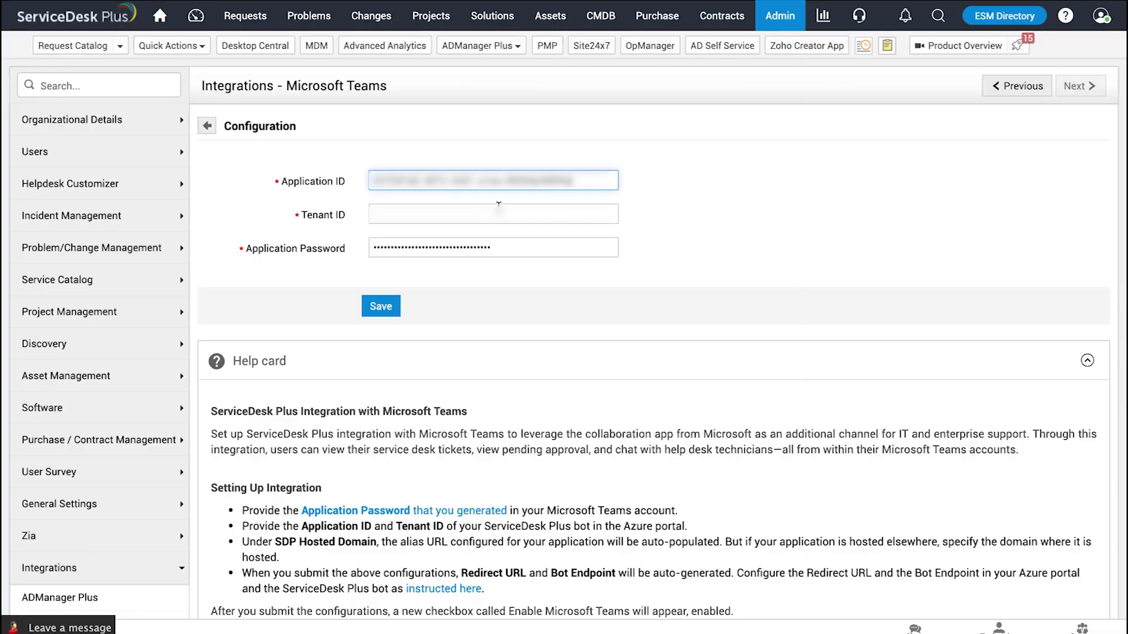
- Paste the Azure directory (tenant) ID into the integration's Tenant ID field and save the configuration
click(498, 205)
key(ctrl+v)
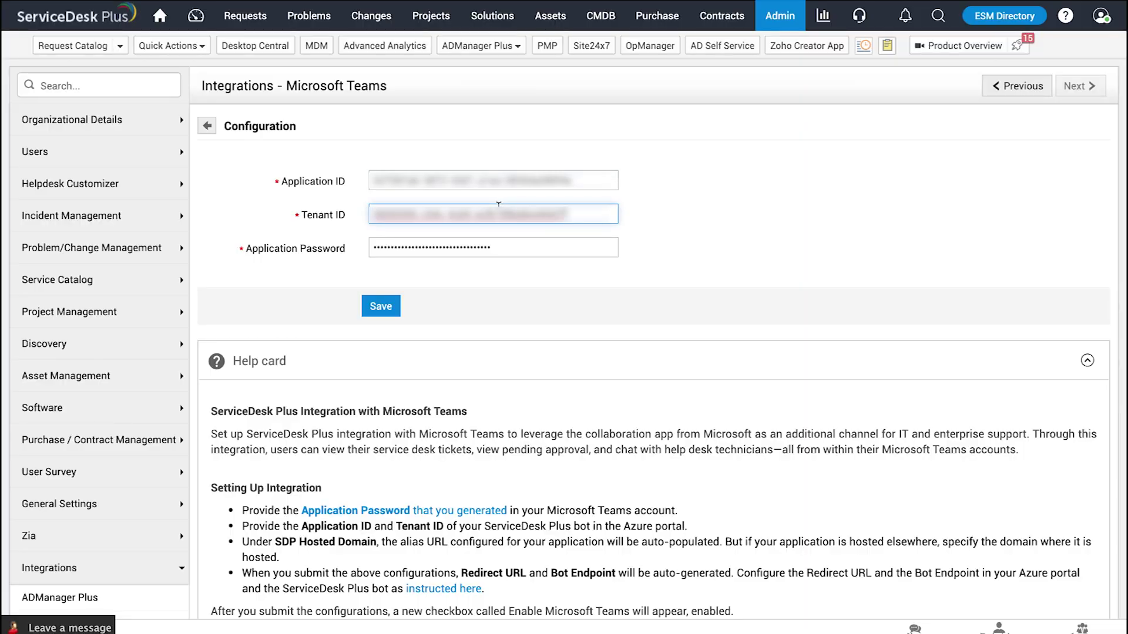
click(391, 306)
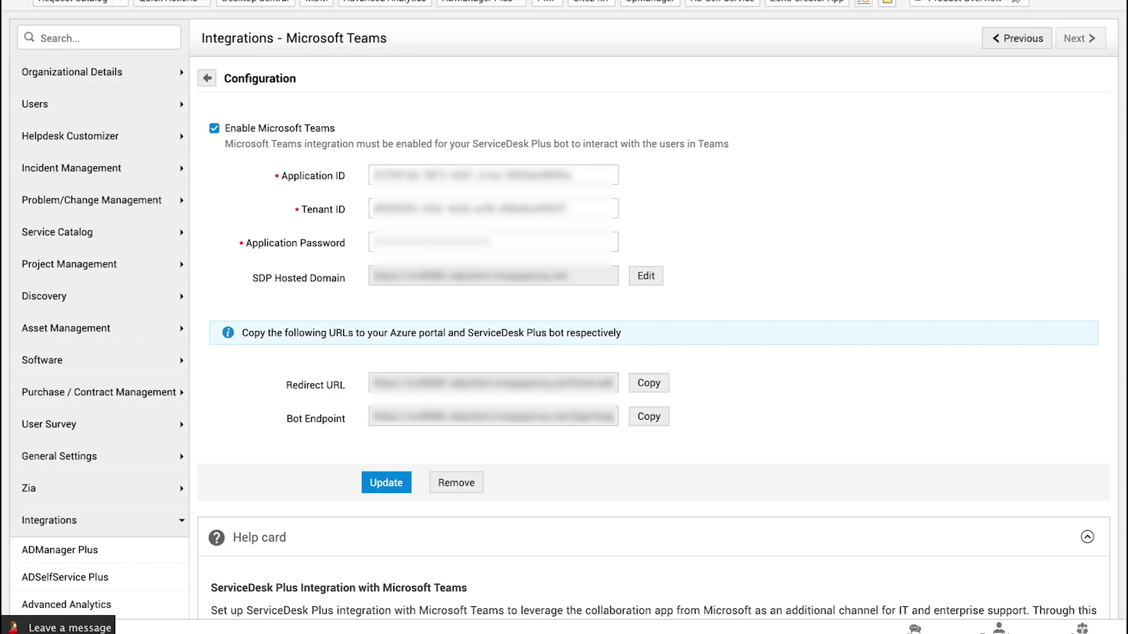
- Copy the integration's Redirect URL and use it to configure a Web platform in the Azure registration's authentication settings, with ID tokens enabled
click(655, 386)
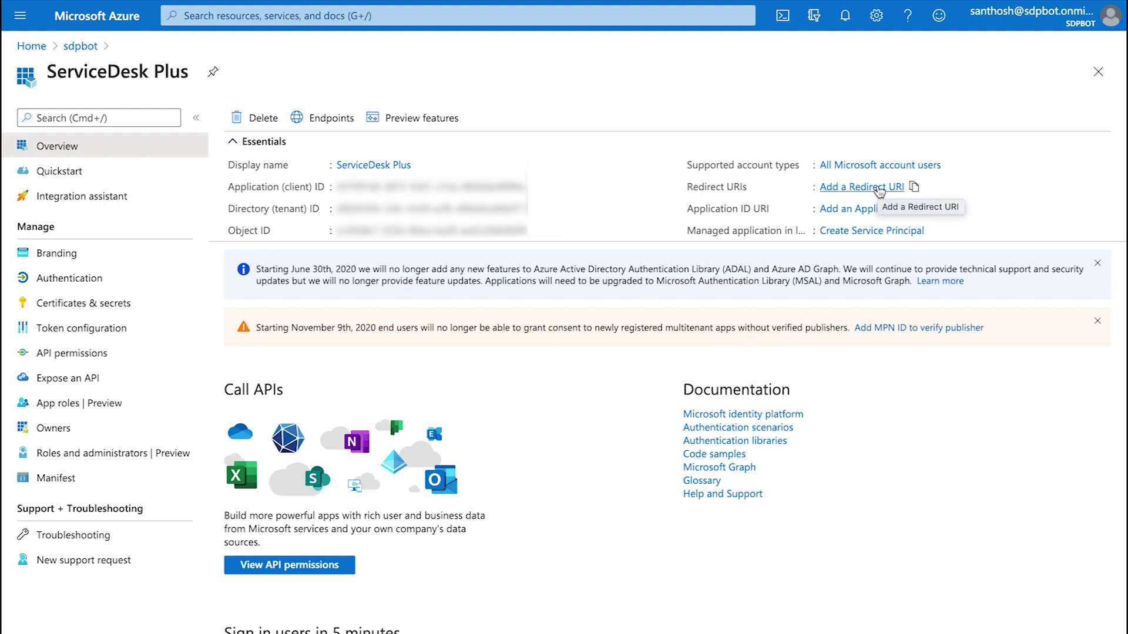
click(879, 188)
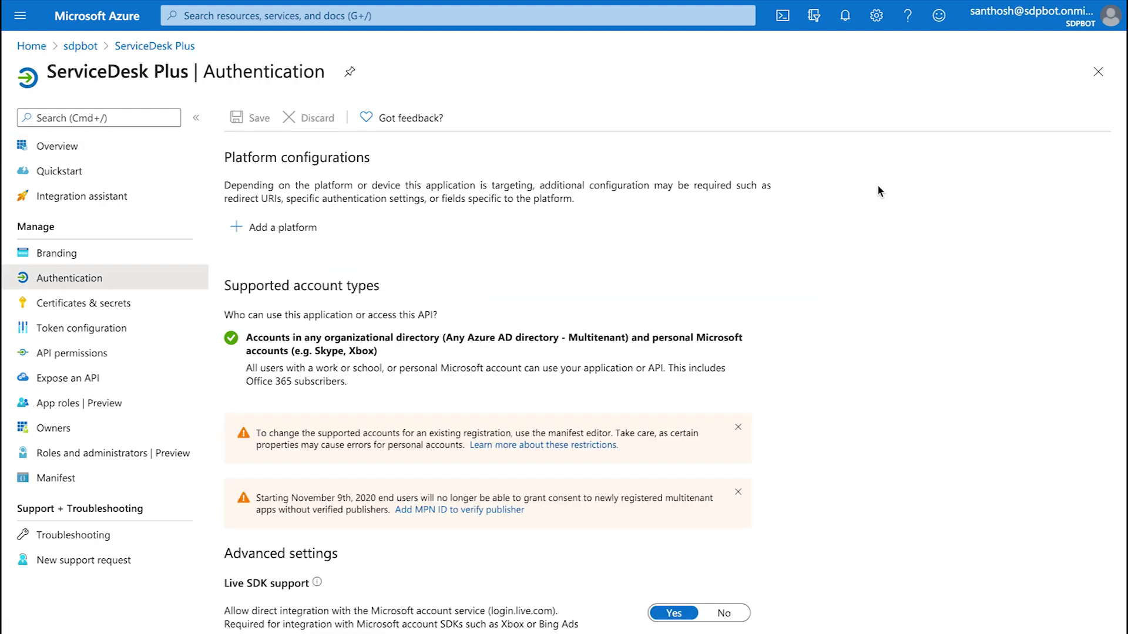
click(301, 228)
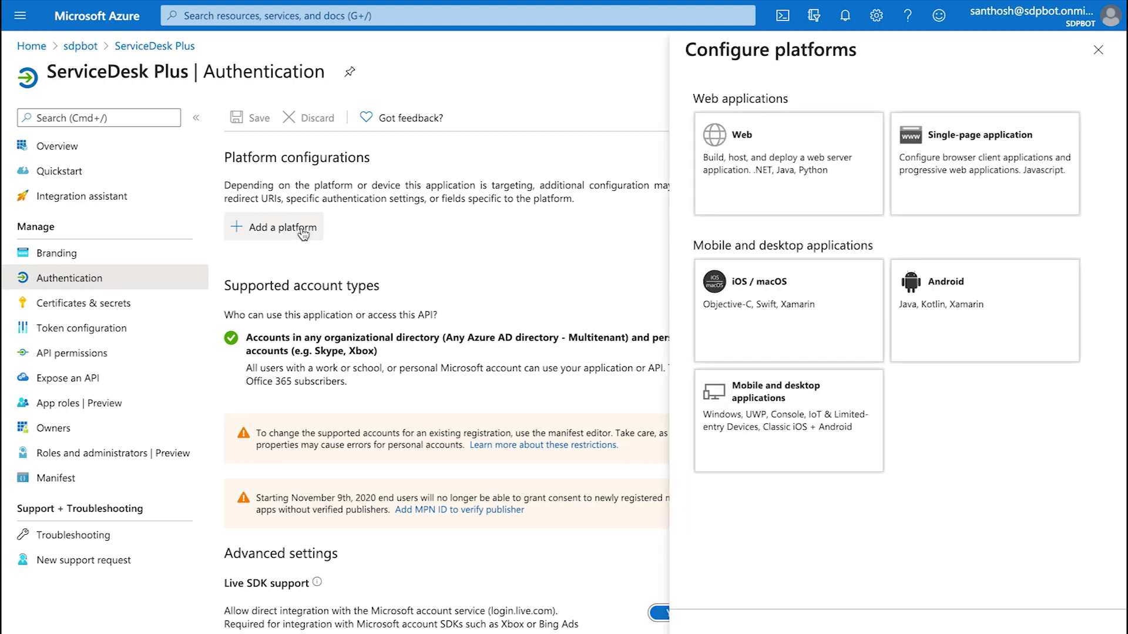
click(724, 179)
click(742, 213)
key(ctrl+v)
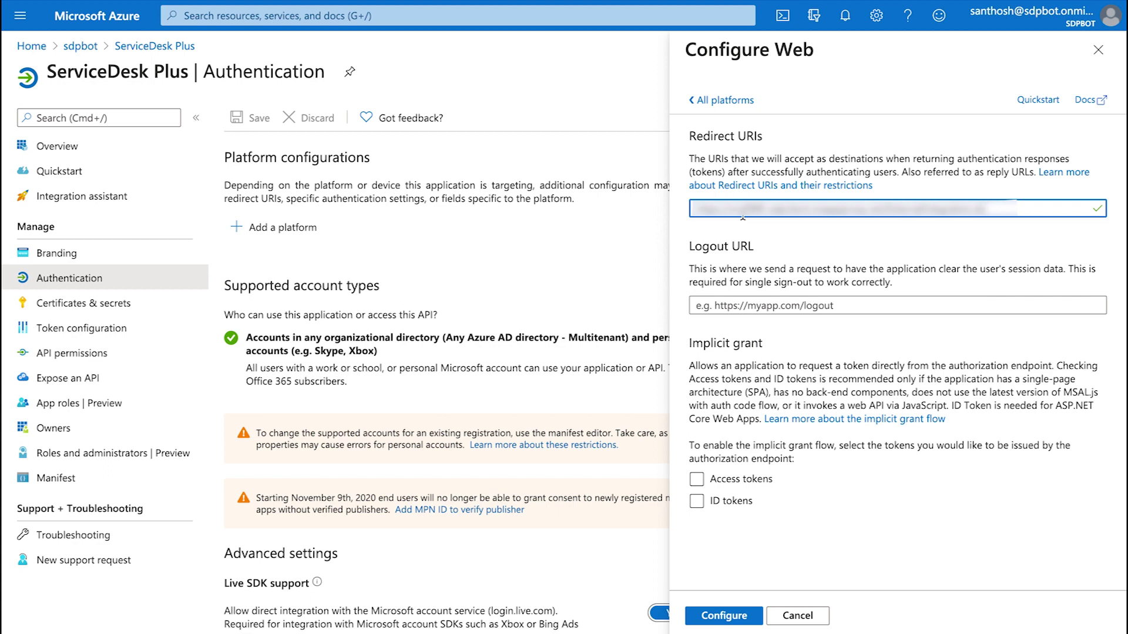
click(745, 502)
click(745, 504)
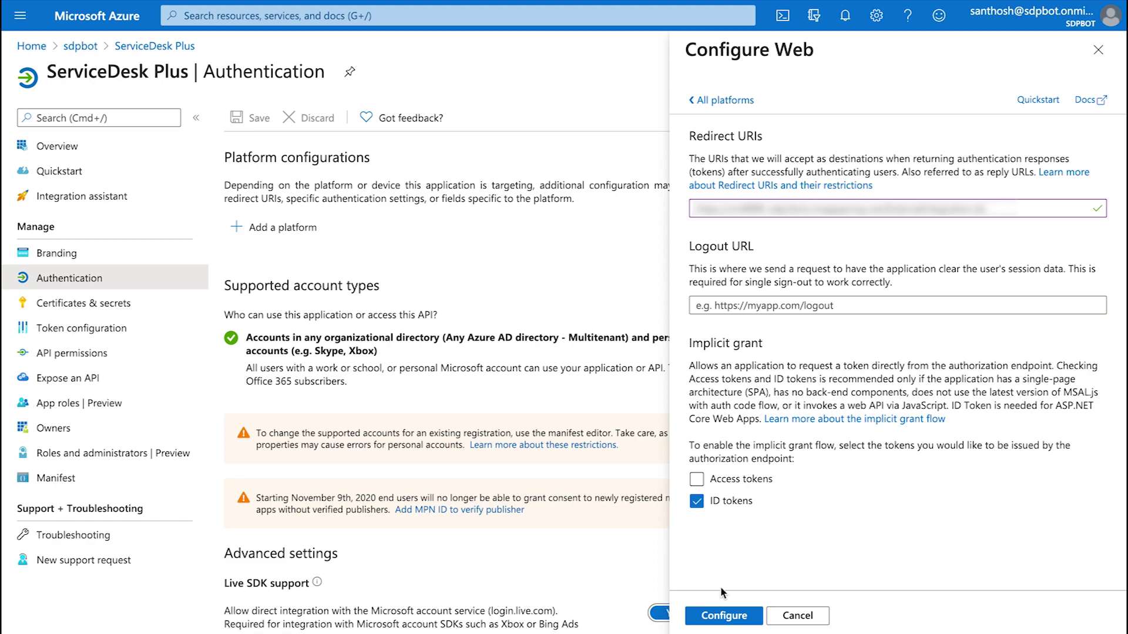
click(715, 616)
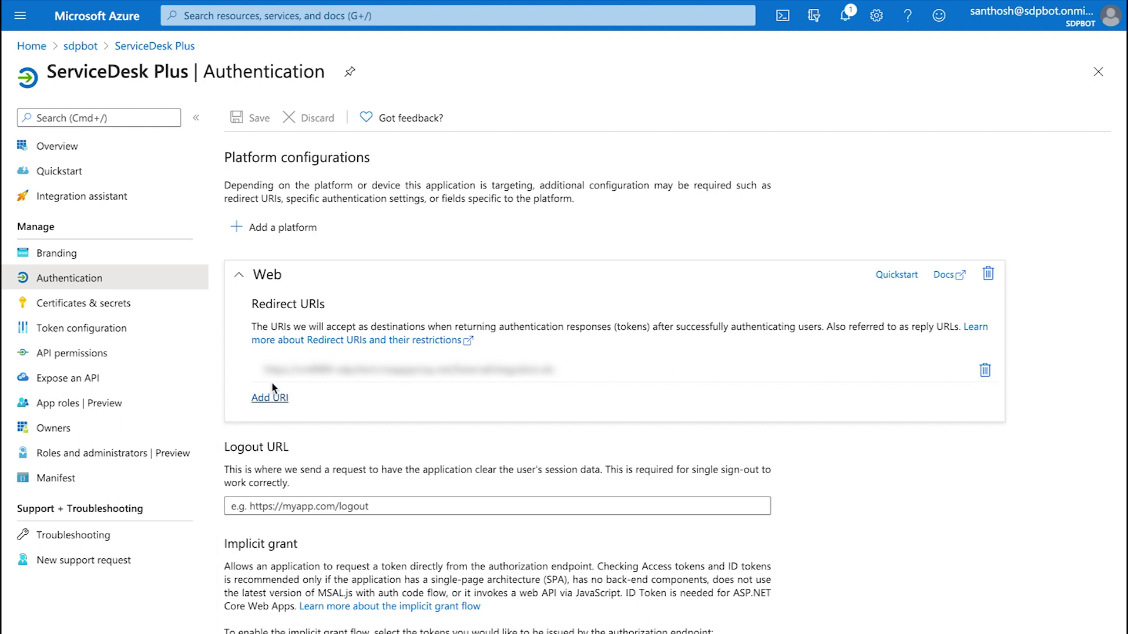
- Add the delegated Microsoft Graph permission openid to the ServiceDesk Plus registration's API permissions
click(120, 364)
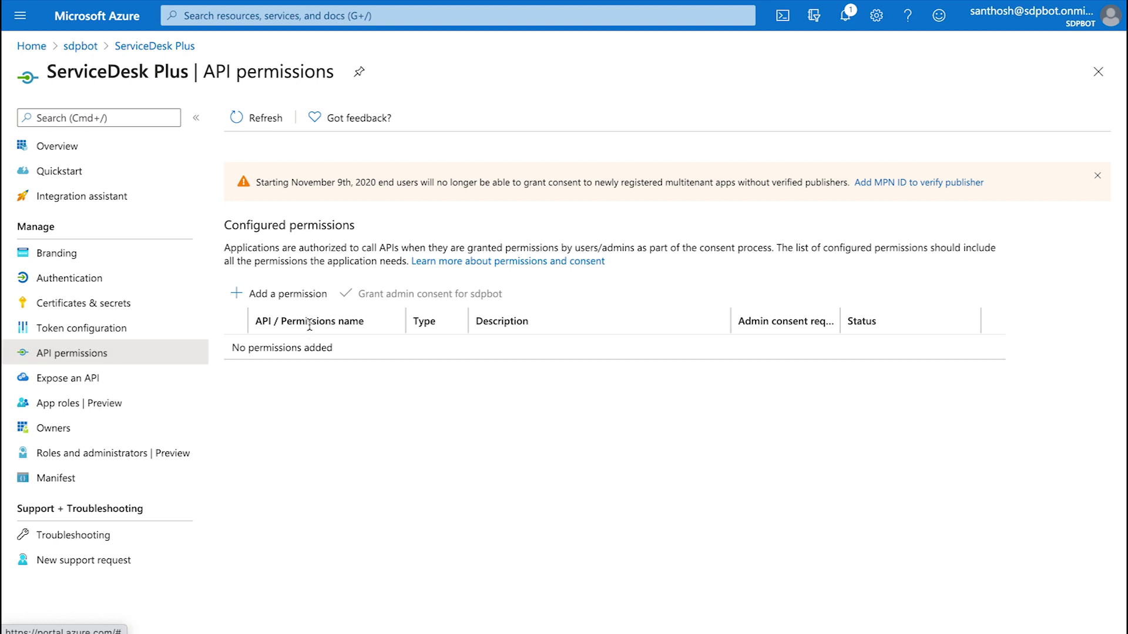
click(279, 298)
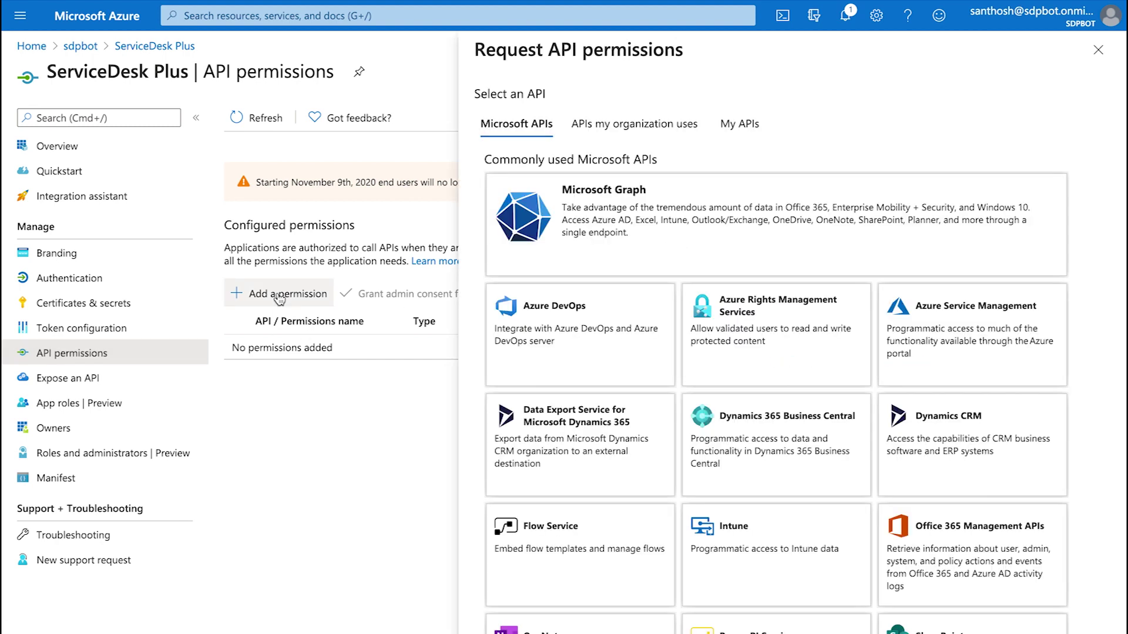
click(624, 218)
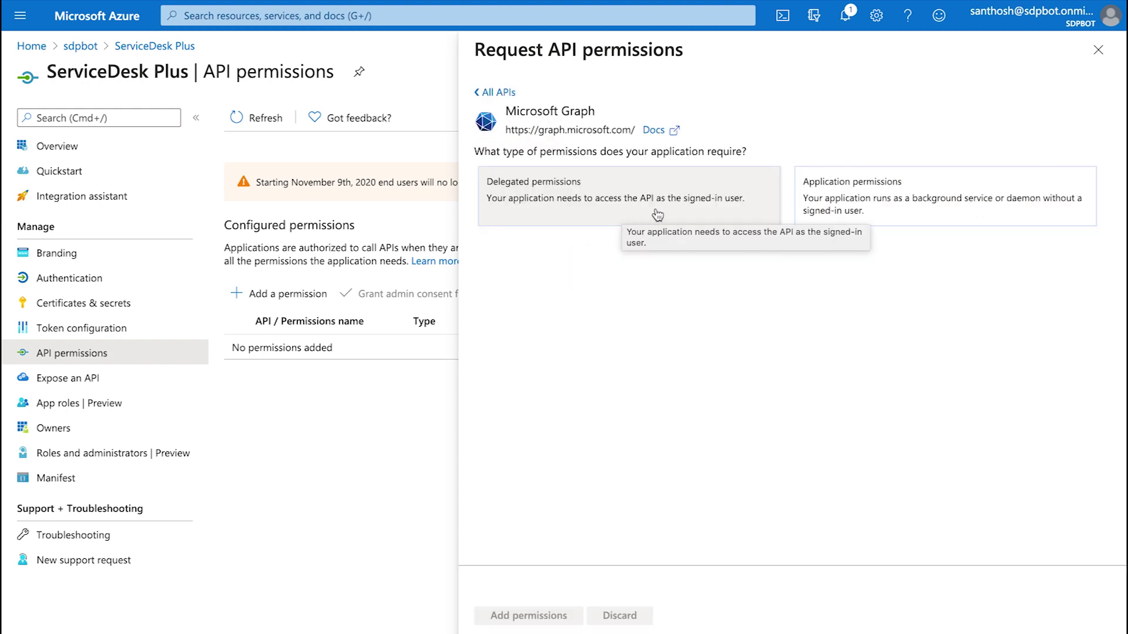
click(658, 215)
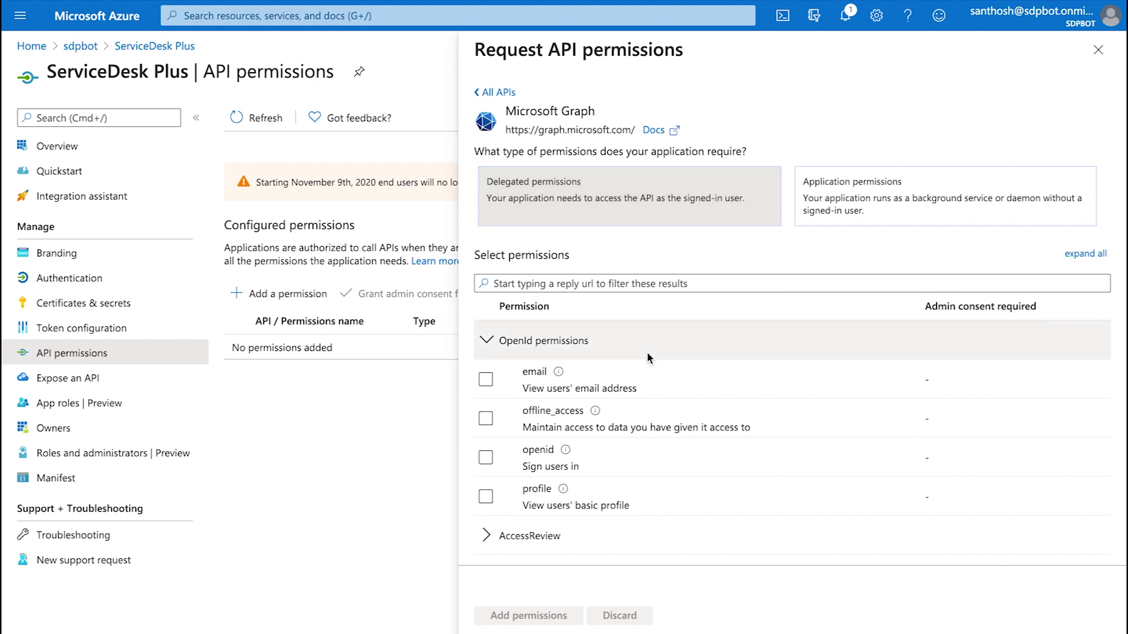
click(486, 455)
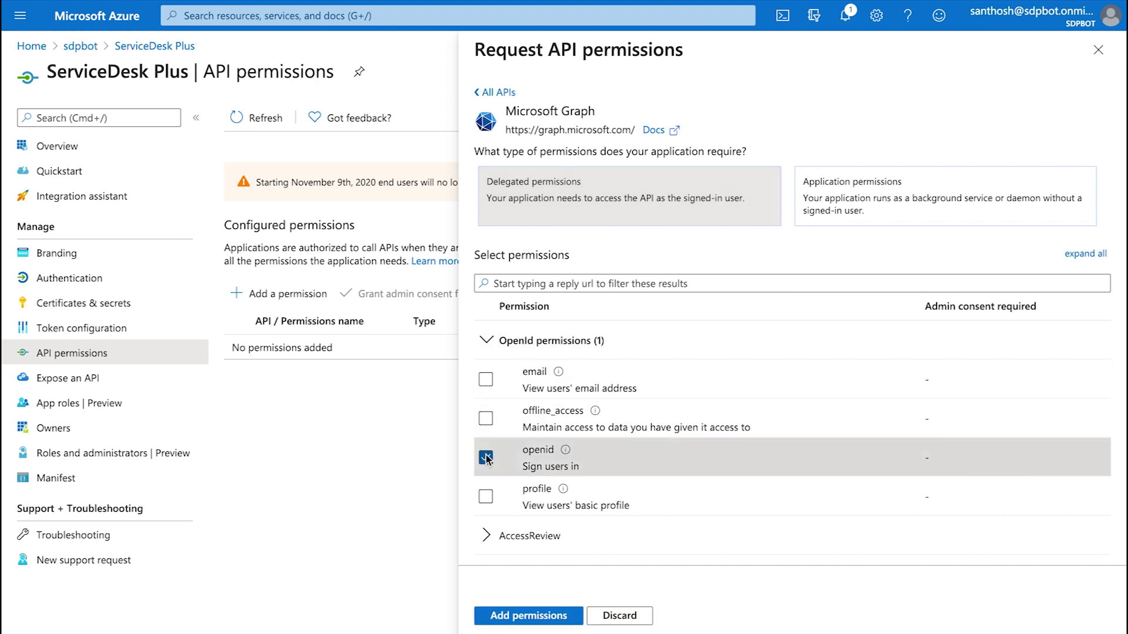
scroll(668, 462, down, 1)
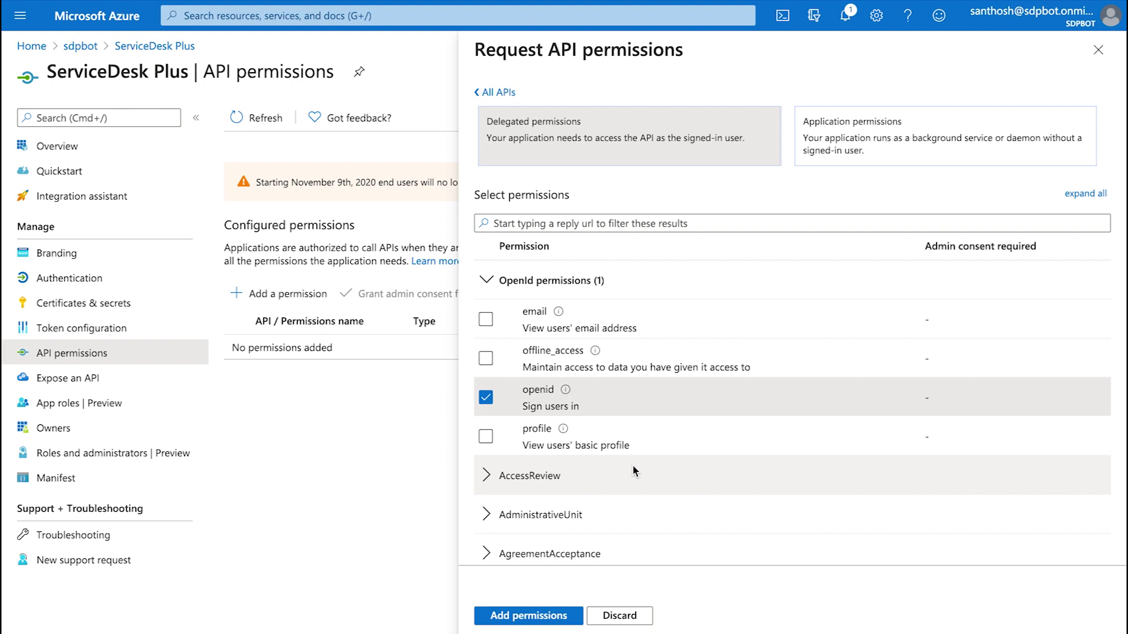
scroll(632, 467, down, 1)
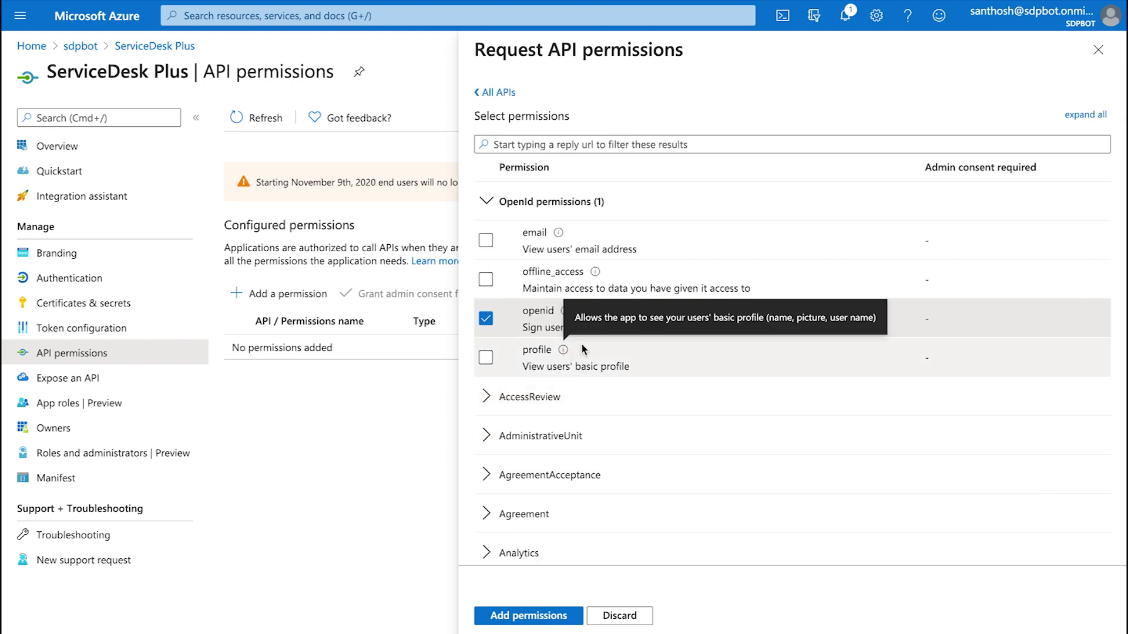
click(527, 624)
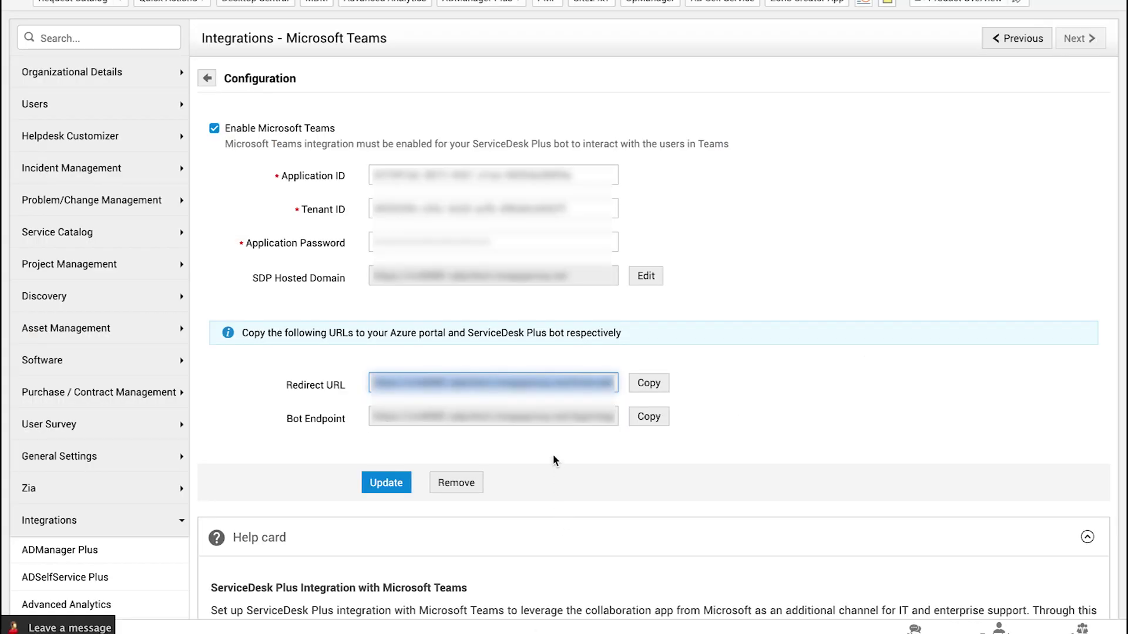
- Copy the Bot Endpoint from the ServiceDesk Plus integration and paste it as the bot endpoint address in Teams App Studio
click(648, 417)
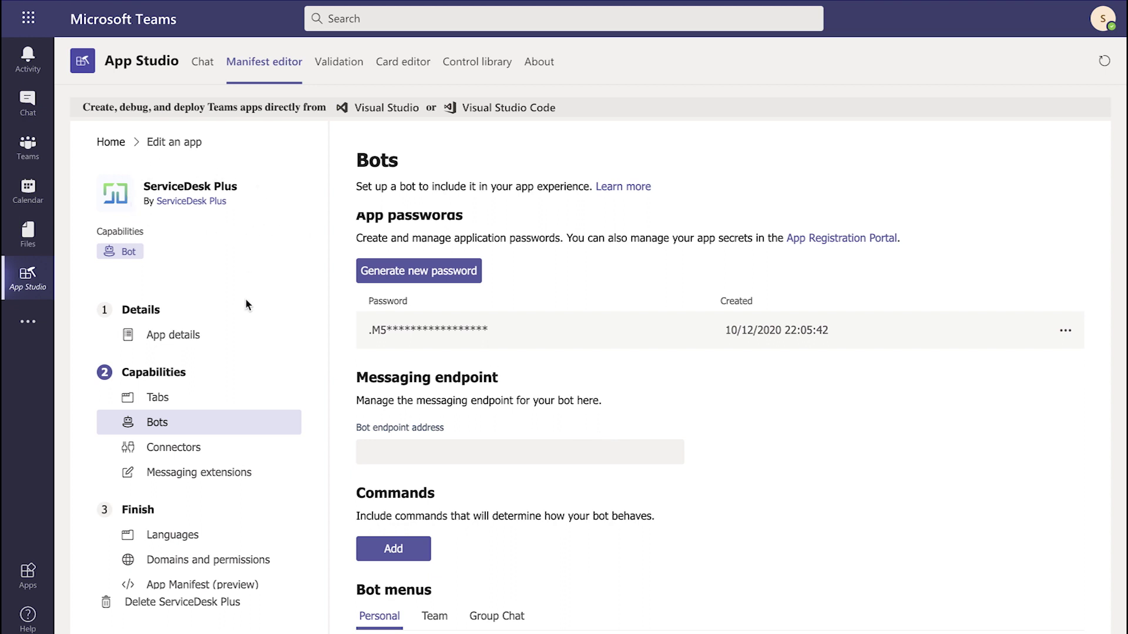
scroll(235, 403, down, 1)
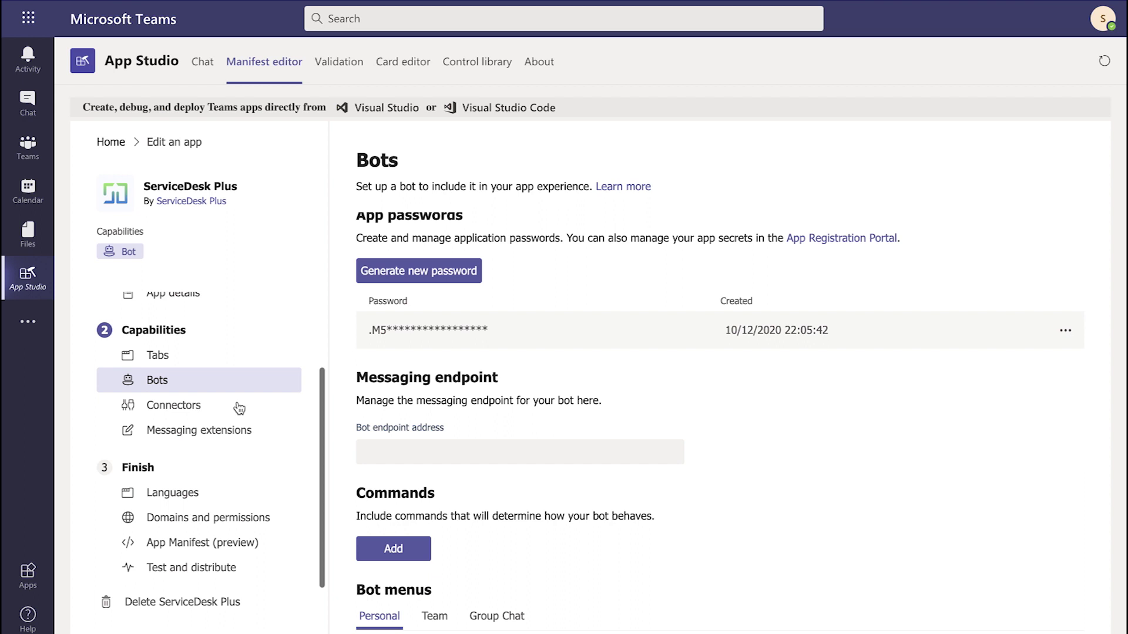
click(420, 452)
key(ctrl+v)
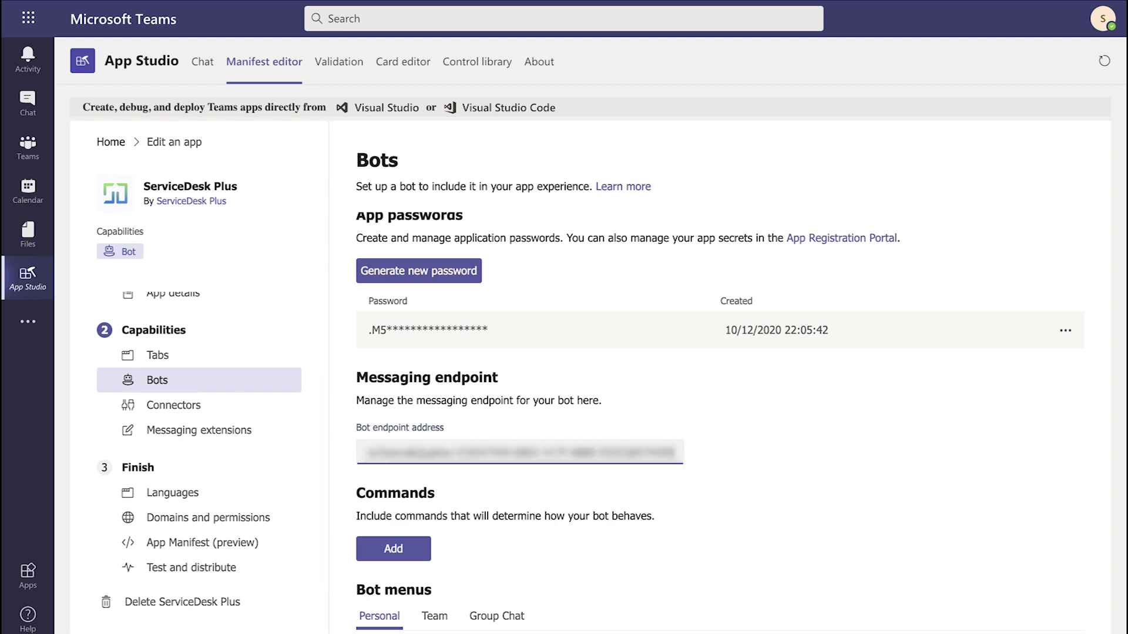
click(787, 550)
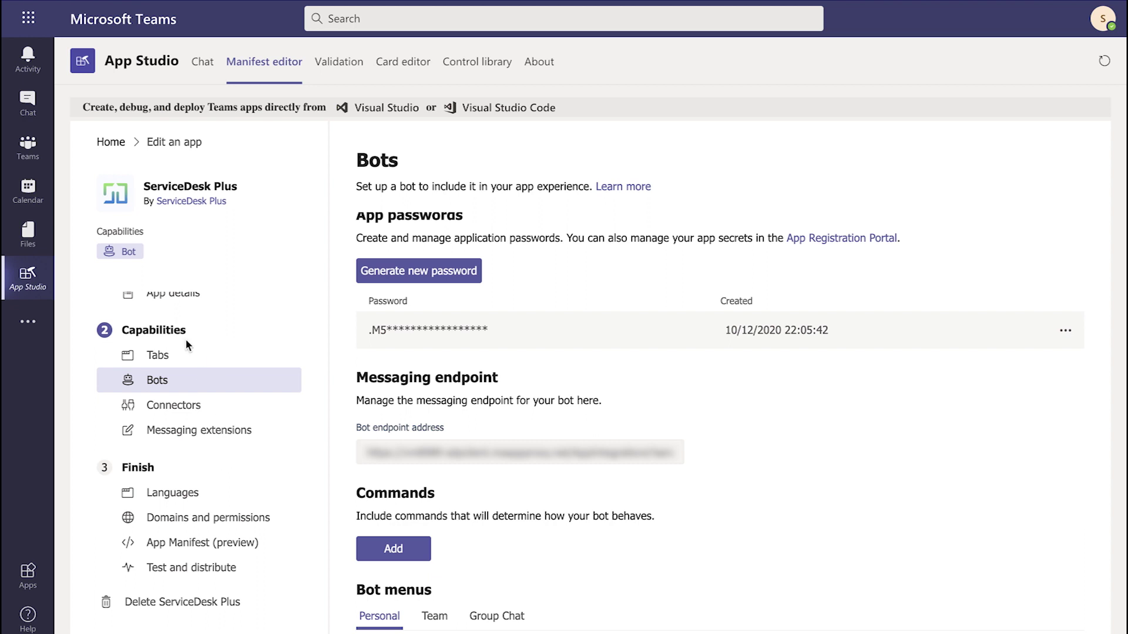
- Start a personal tab for the app, check the admin guide's instructions, and enter the name Request Tab and entity ID requestTab
click(171, 355)
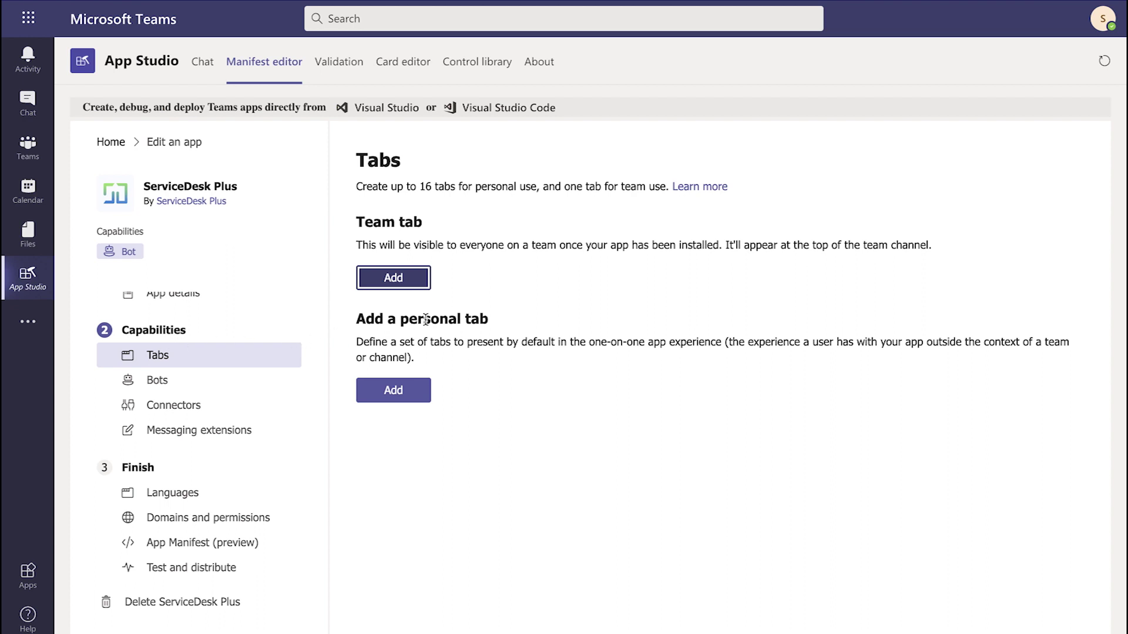
click(394, 393)
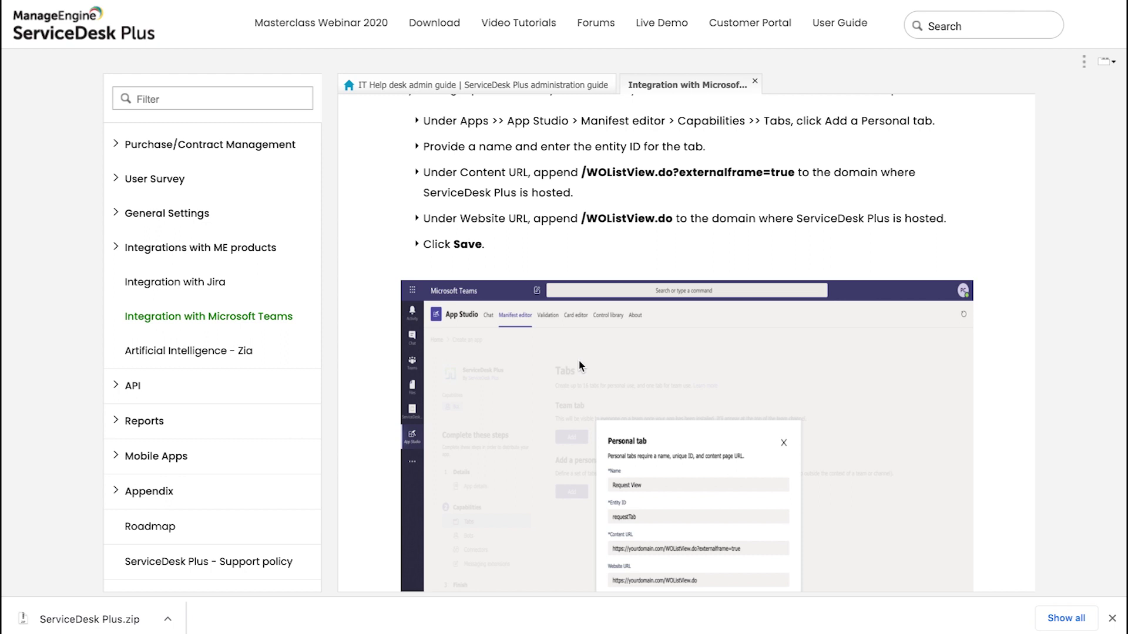
scroll(603, 388, up, 1)
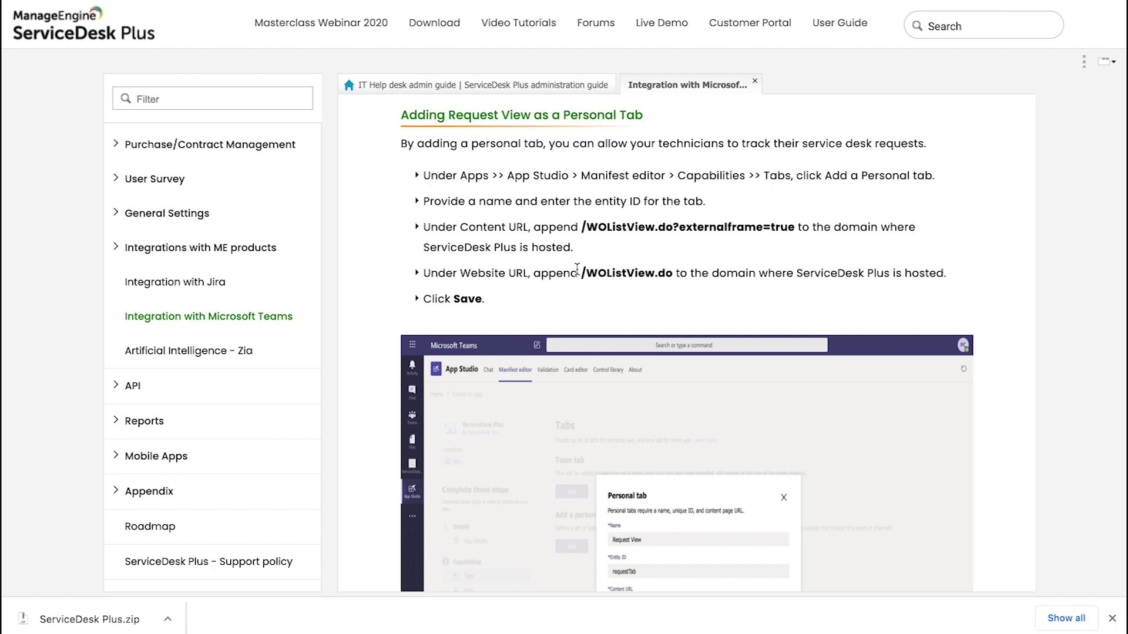
scroll(585, 295, down, 1)
scroll(584, 295, down, 2)
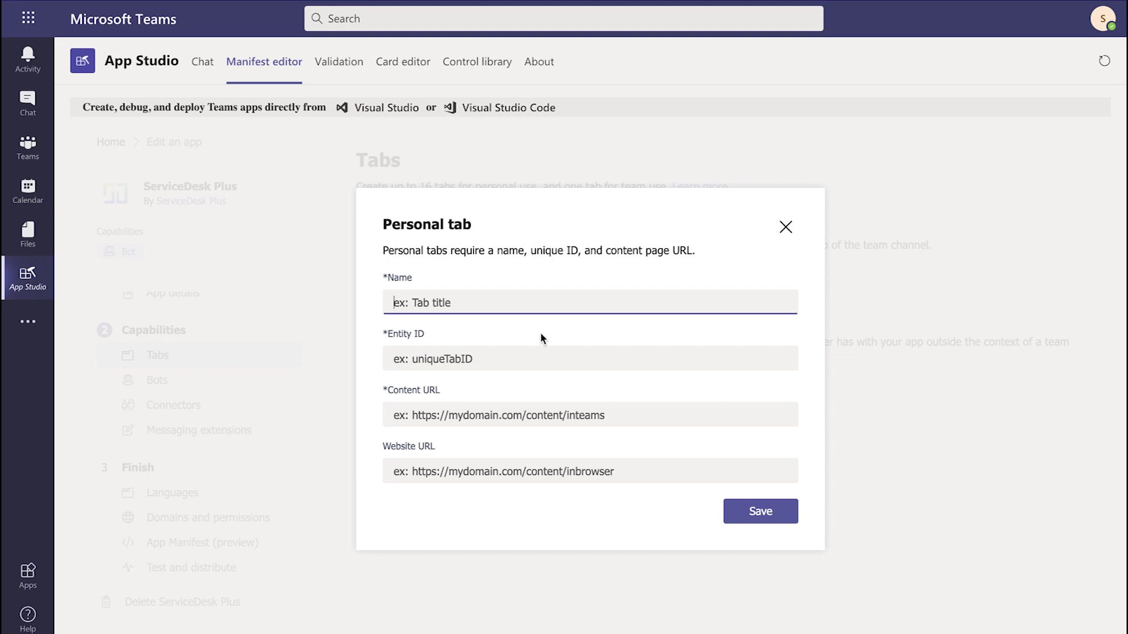
text(Request )
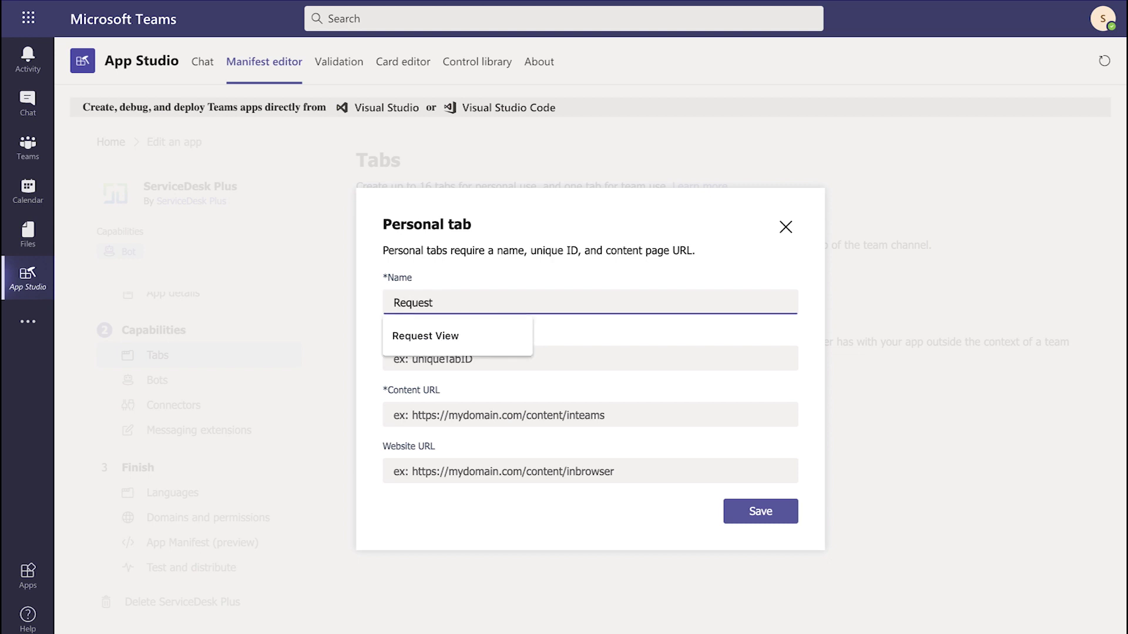
text(Tab)
key(Tab)
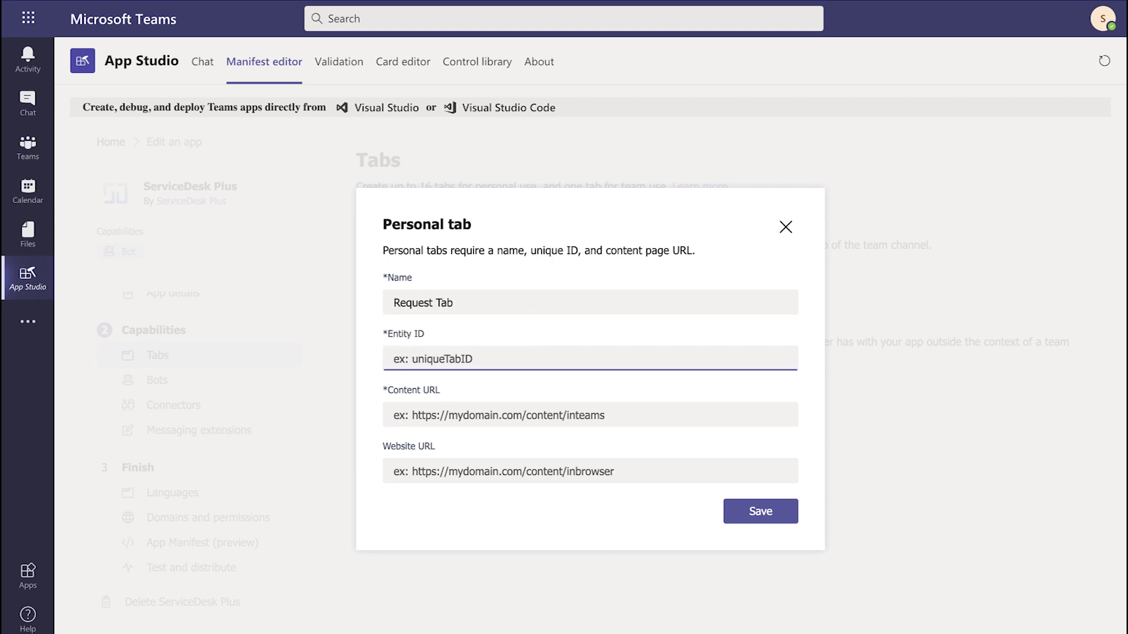
text(requestTab)
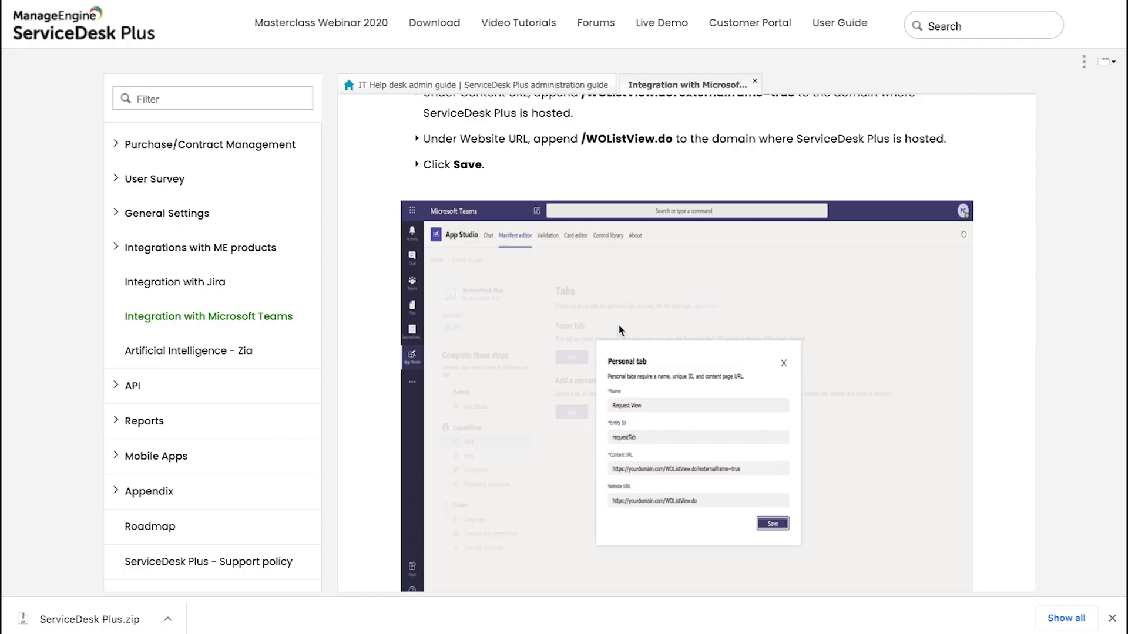
- Set the Content URL and Website URL to the hosted domain plus the guide's /WOListView.do?externalframe=true and /WOListView.do, and save the personal tab
scroll(688, 344, up, 2)
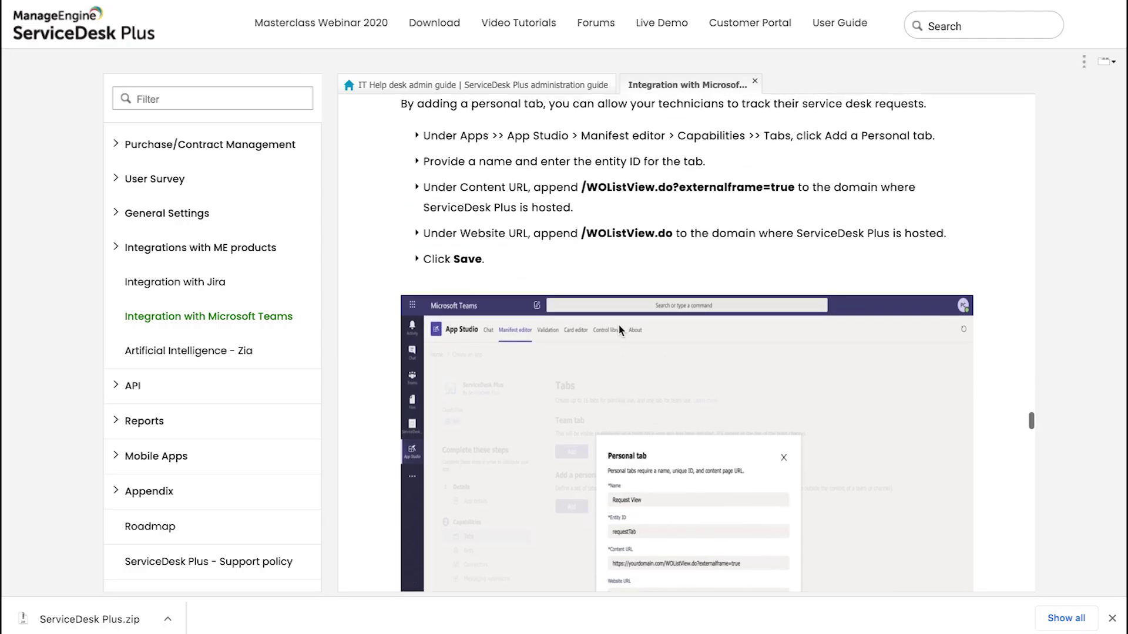
click(582, 188)
drag(582, 188, 794, 187)
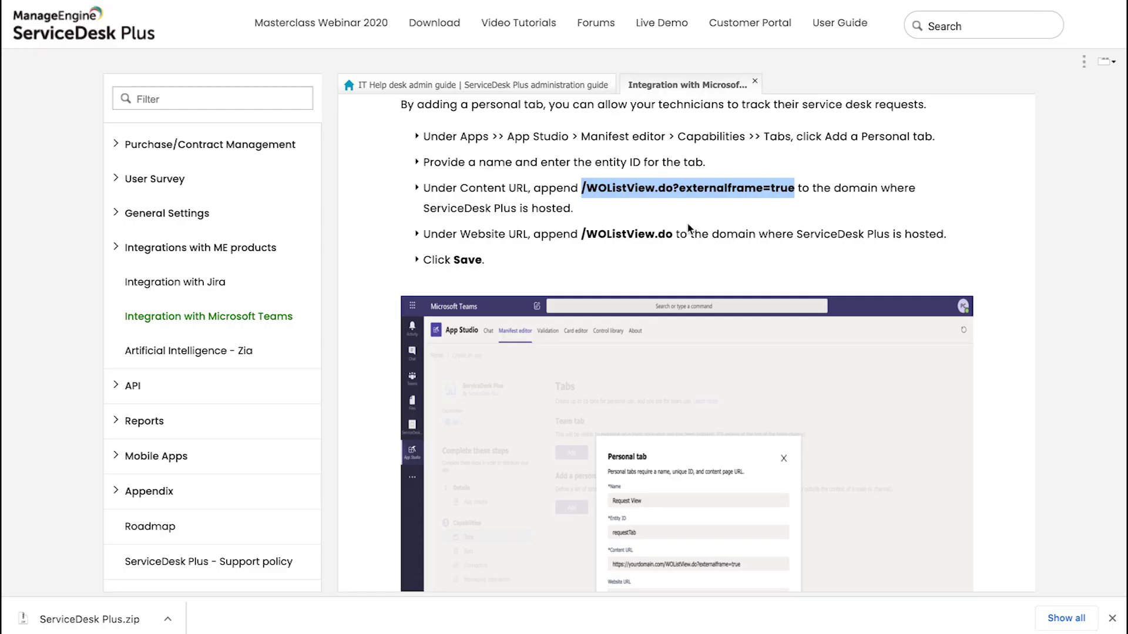
drag(672, 234, 583, 227)
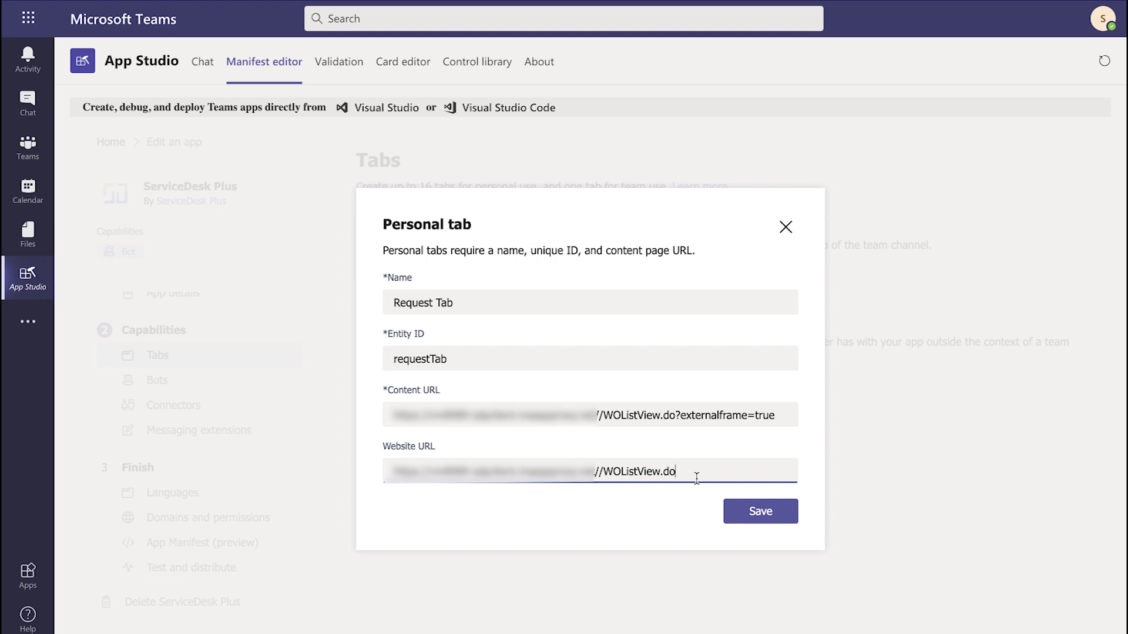
click(757, 514)
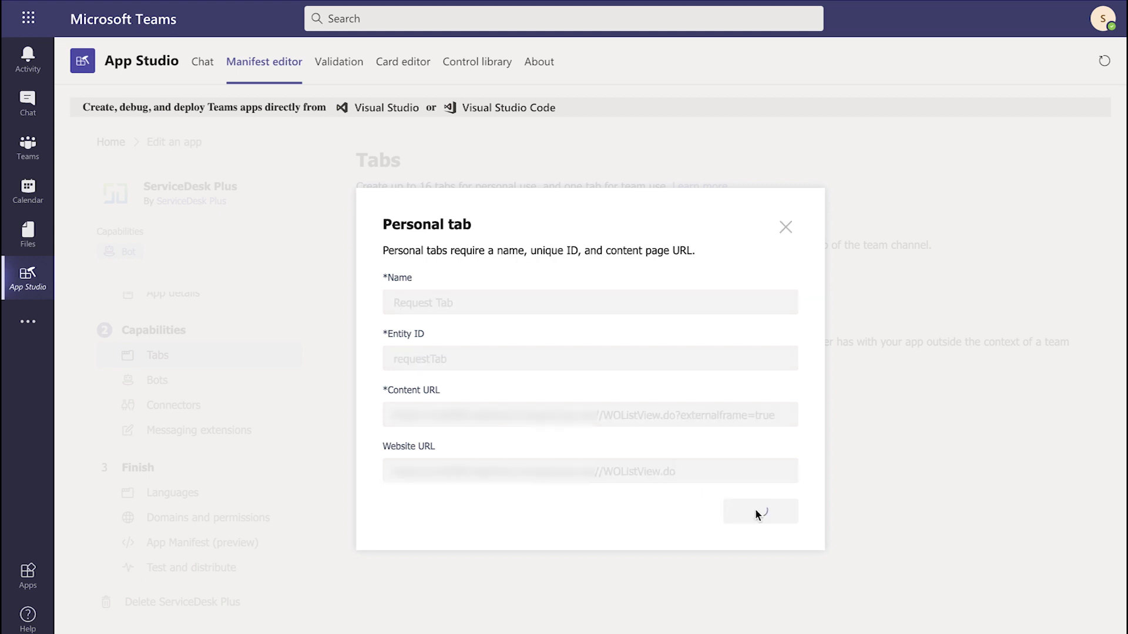
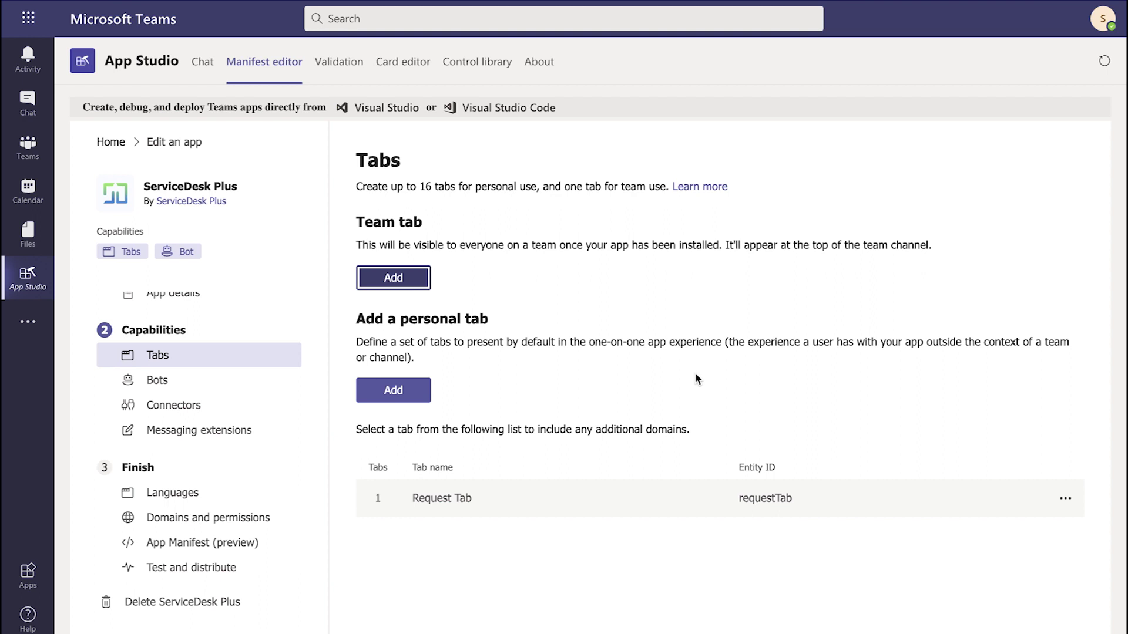
- Start a new command for the ServiceDesk Plus bot and check the Optional Configurations instructions in the admin guide
click(202, 381)
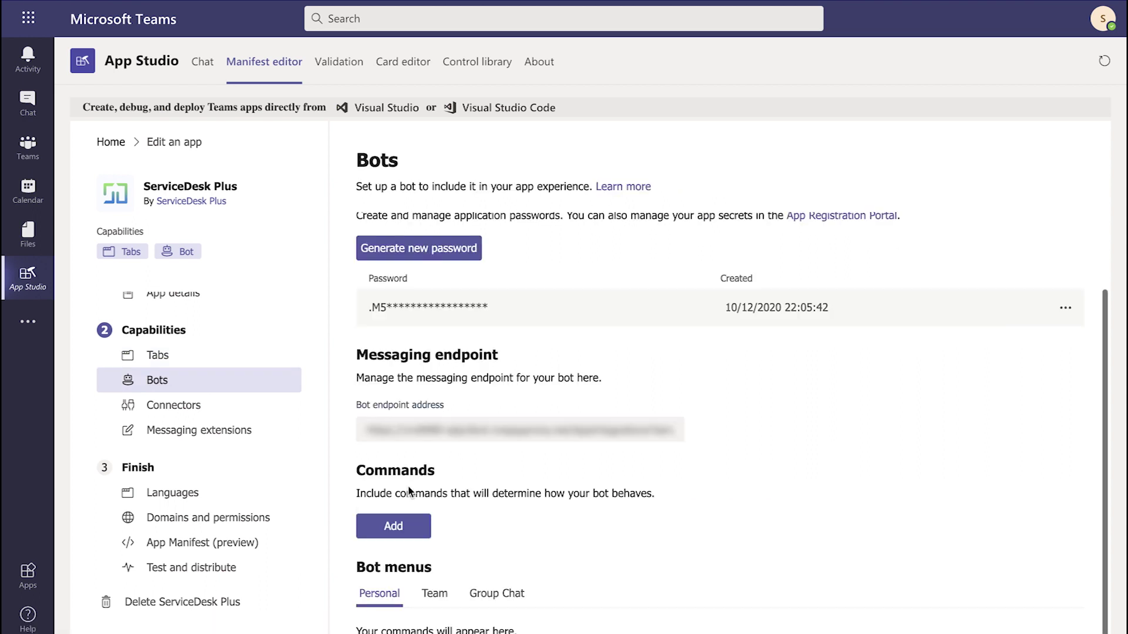
click(395, 527)
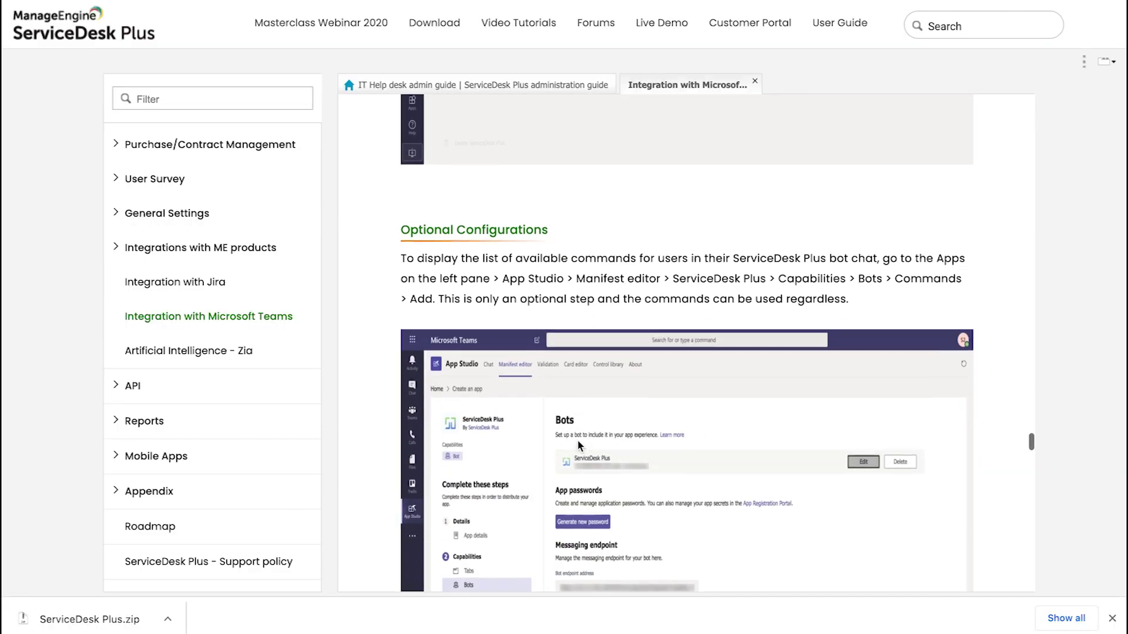
scroll(577, 441, down, 1)
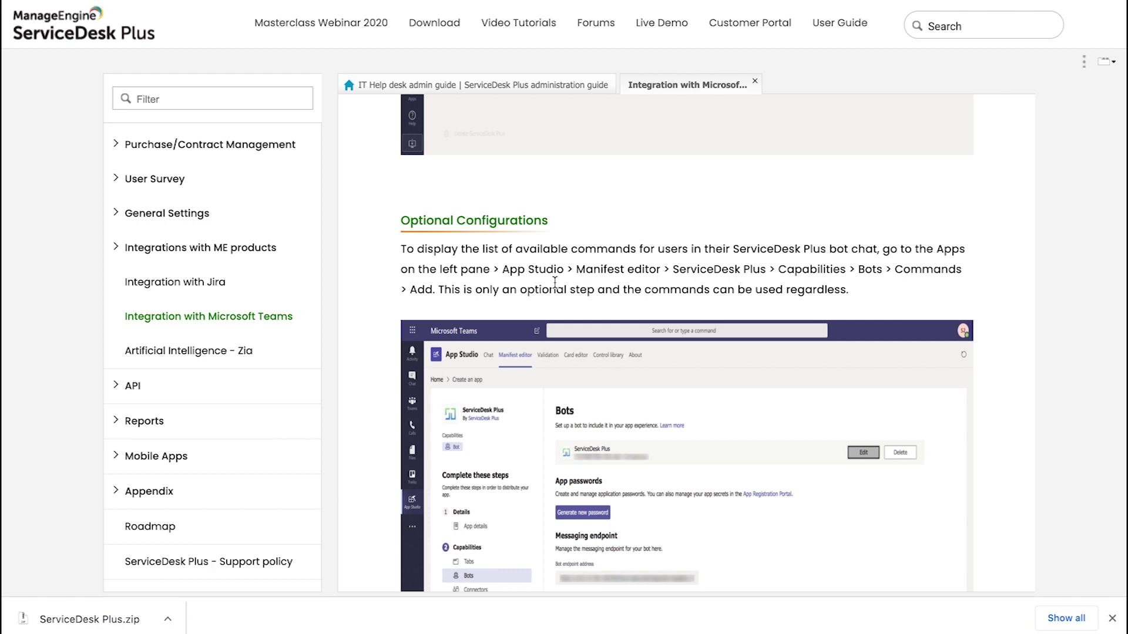
scroll(555, 282, down, 5)
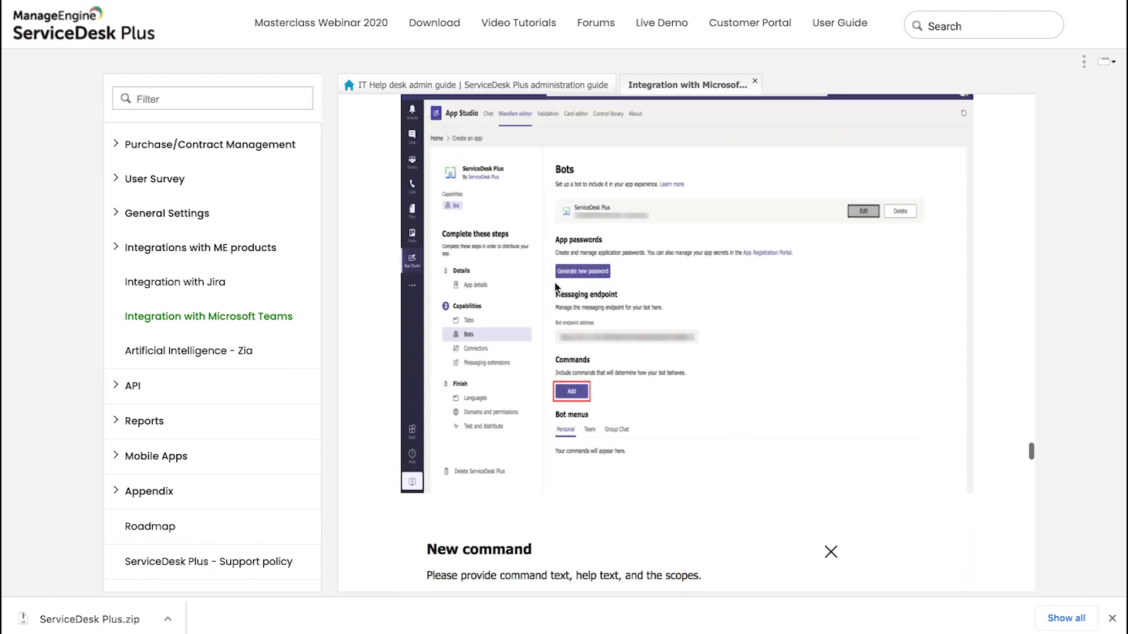
scroll(556, 288, down, 4)
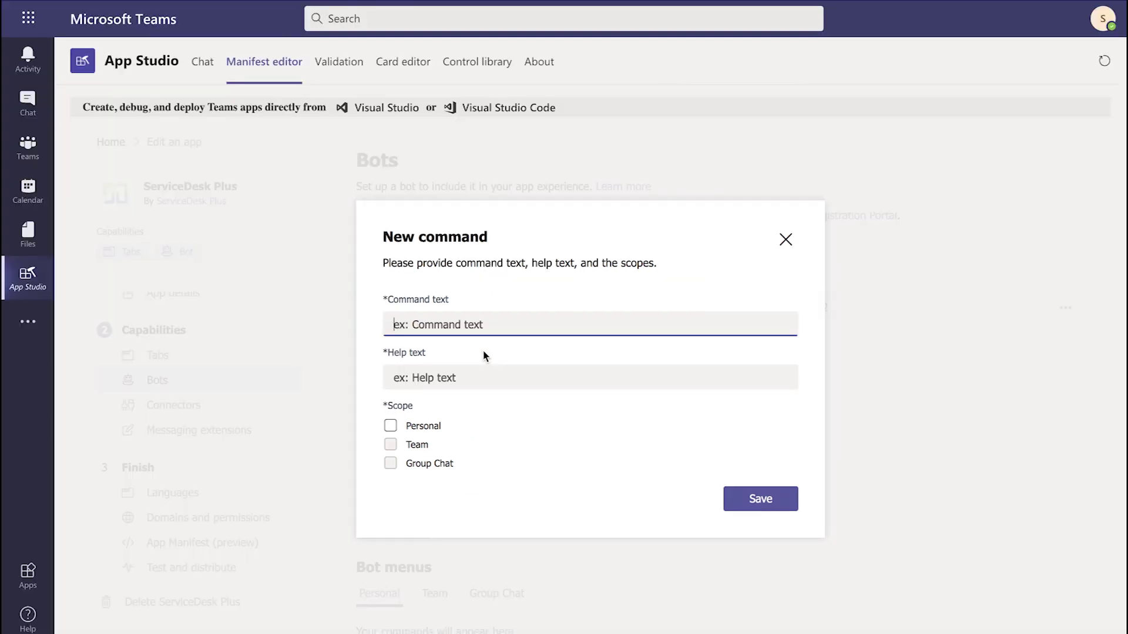
- Define the bot command Overview with the help text Pending tickets and approval and the Personal scope, and save it
text(Overi)
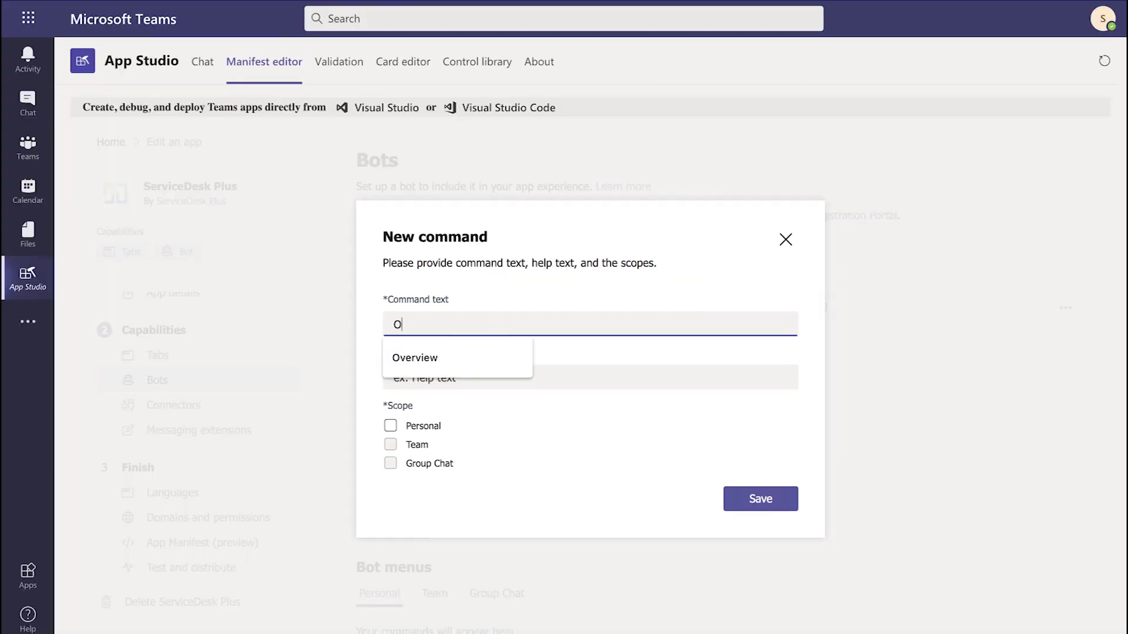
key(Down)
key(Return)
key(Tab)
key(Down)
key(Return)
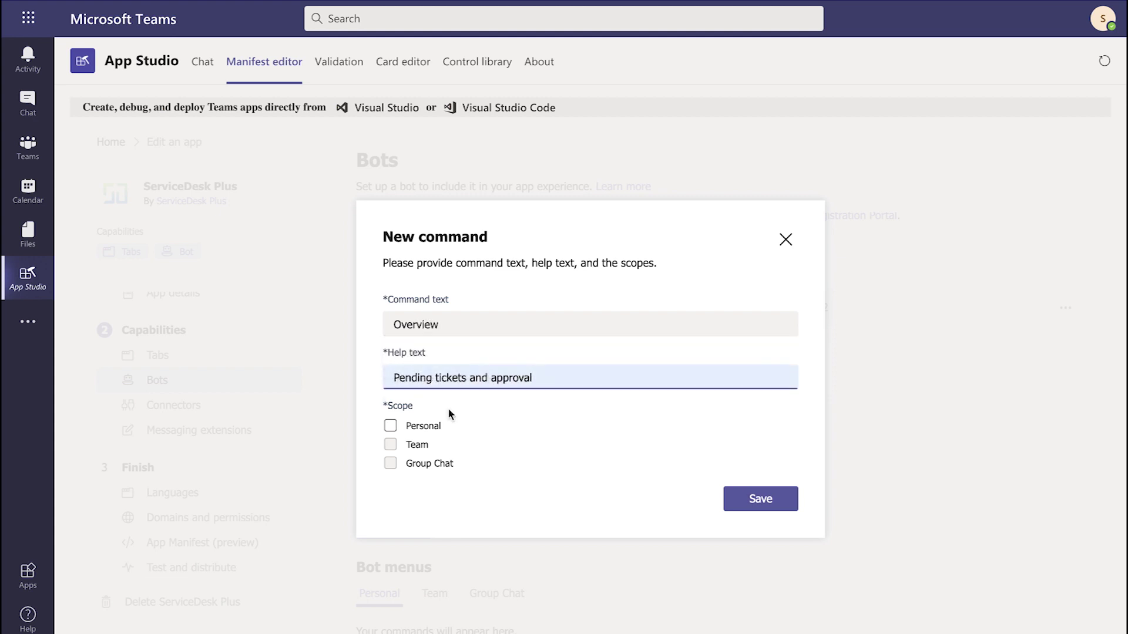
click(391, 426)
click(788, 500)
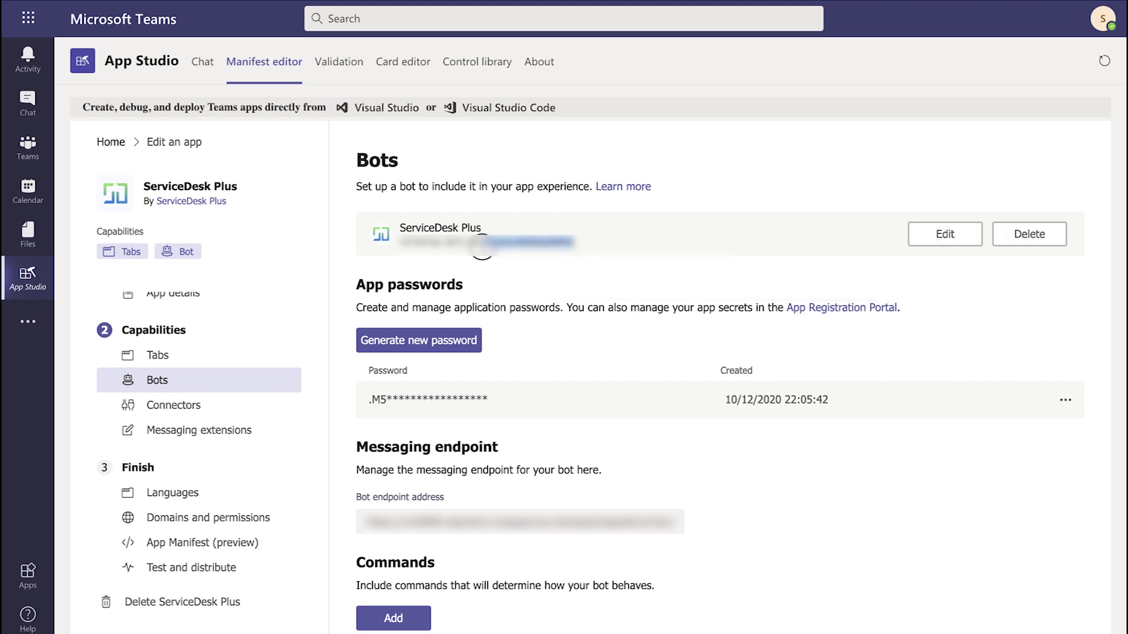
- Copy the ServiceDesk Plus bot's ID and replace the App ID in the app details with it
triple_click(401, 242)
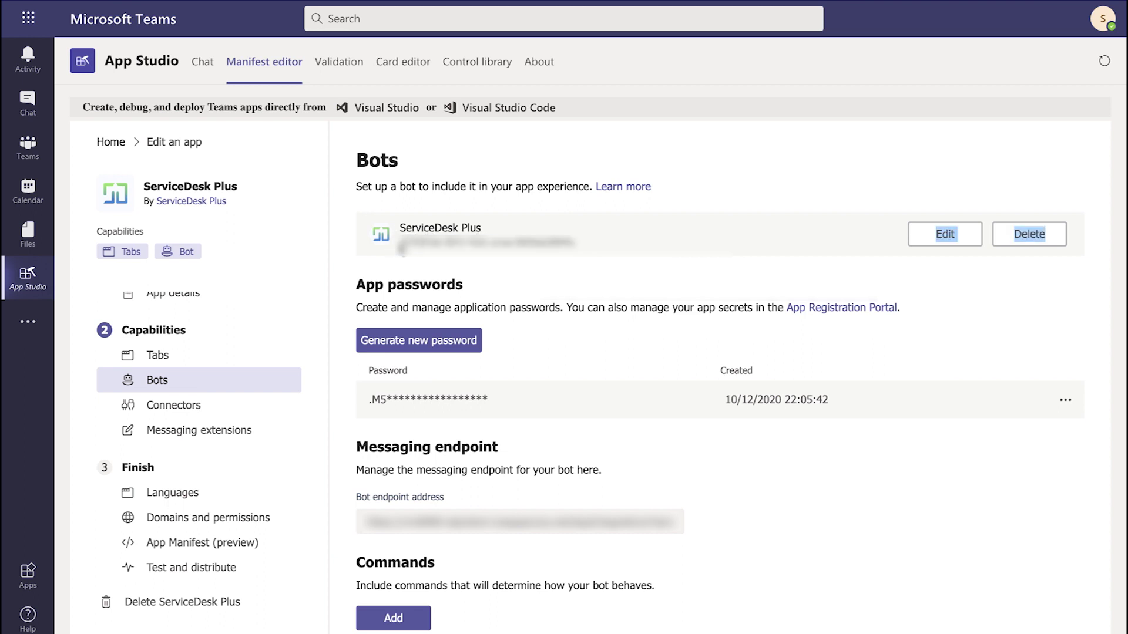
drag(400, 242, 572, 242)
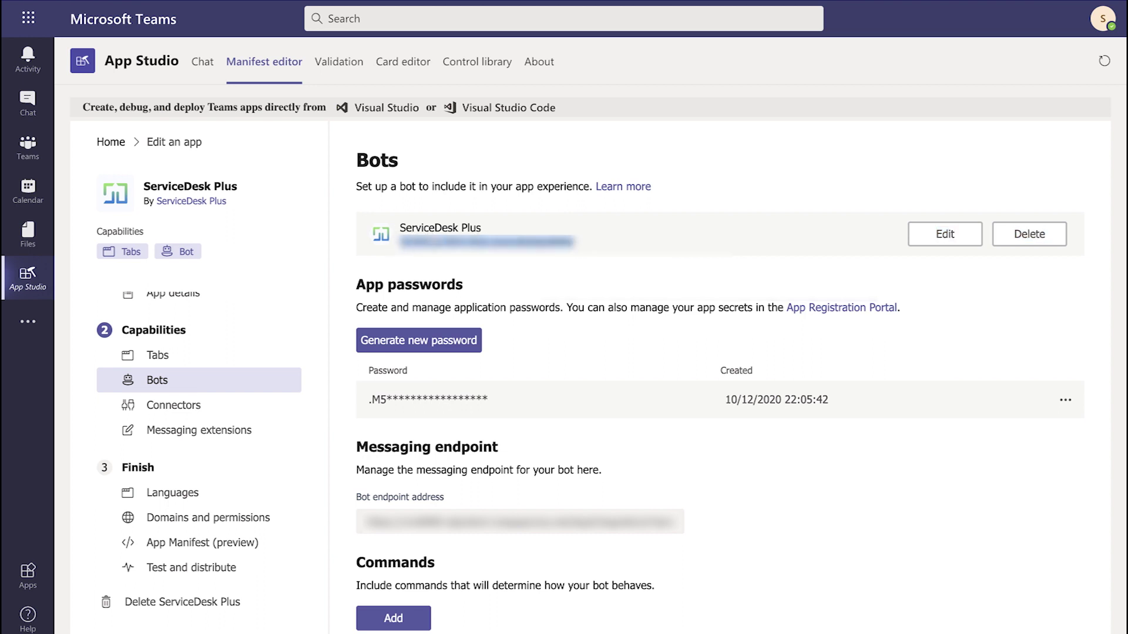
right_click(432, 241)
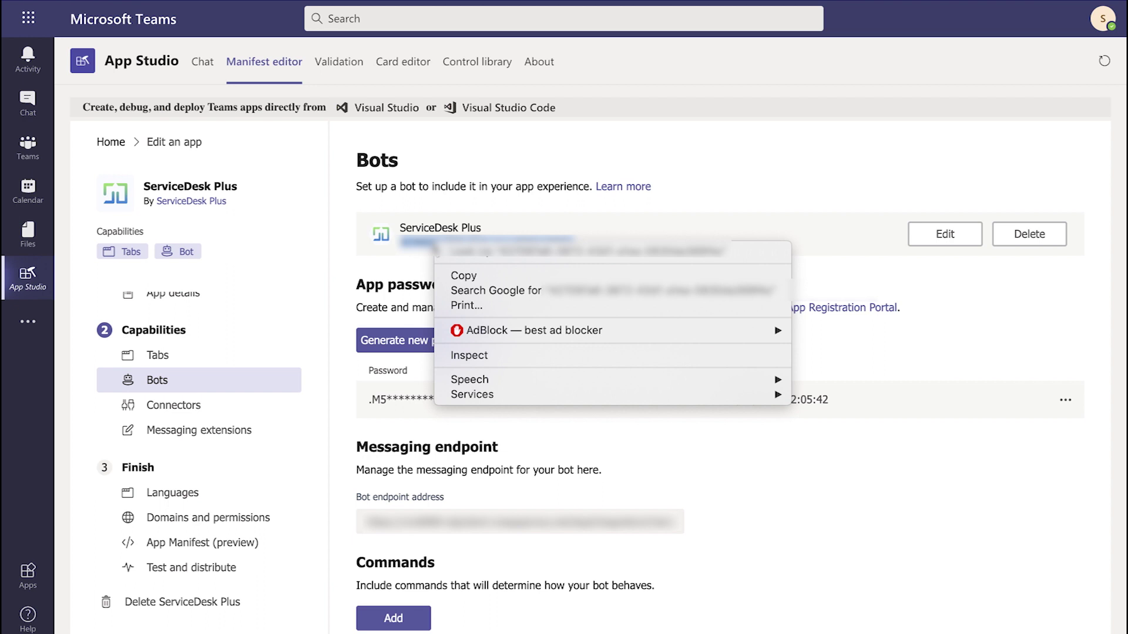
click(456, 275)
scroll(268, 300, up, 1)
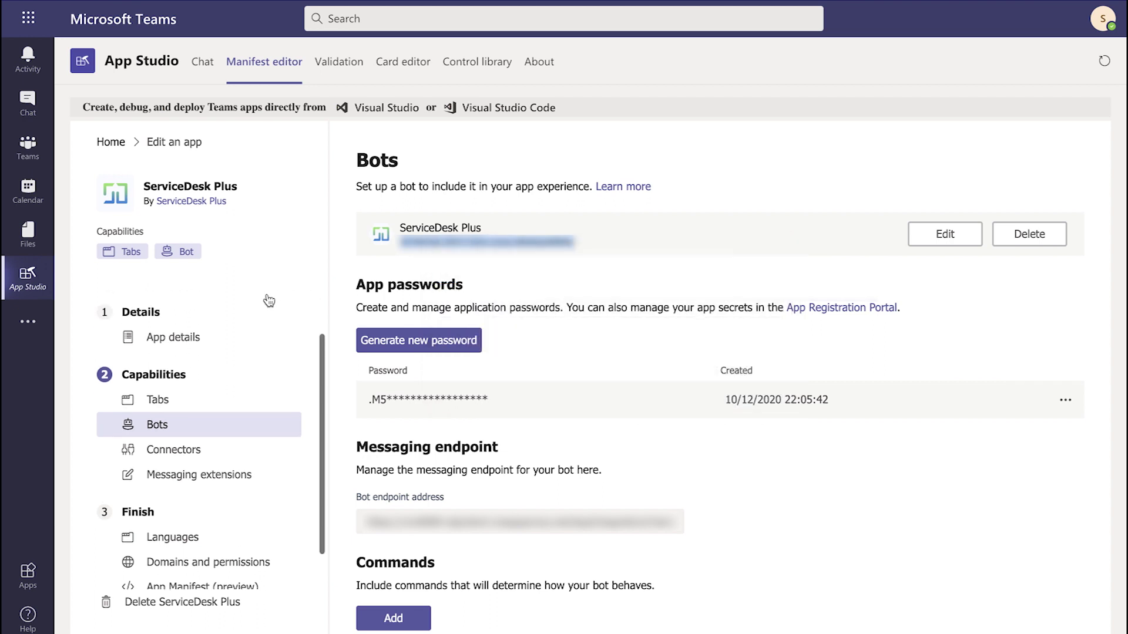
click(222, 339)
click(411, 403)
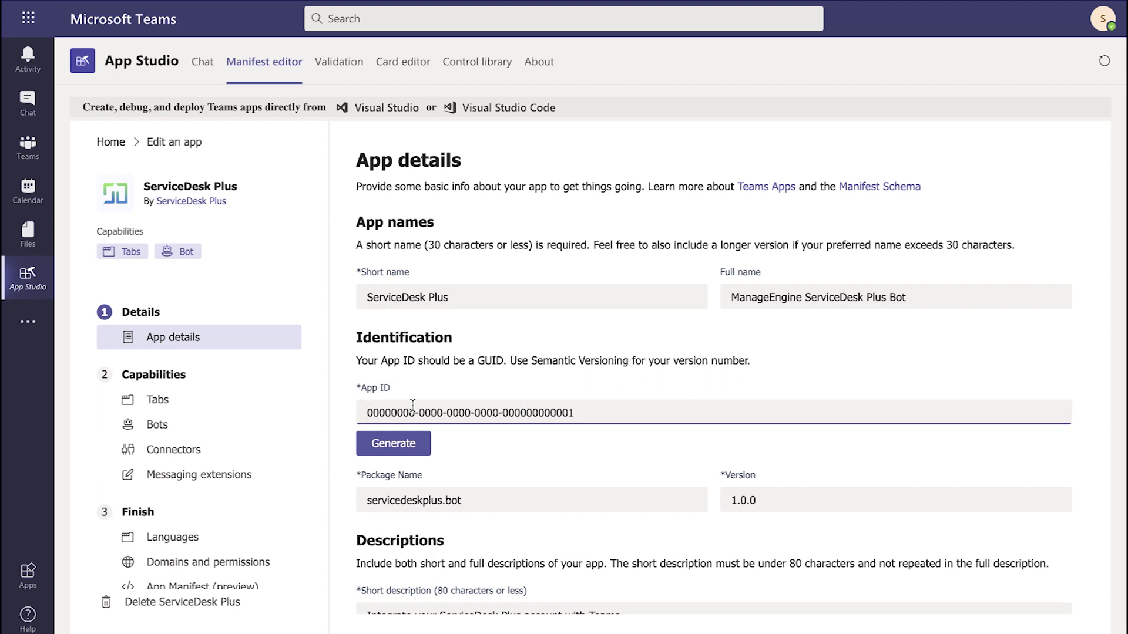
key(ctrl+a)
key(ctrl+v)
click(527, 451)
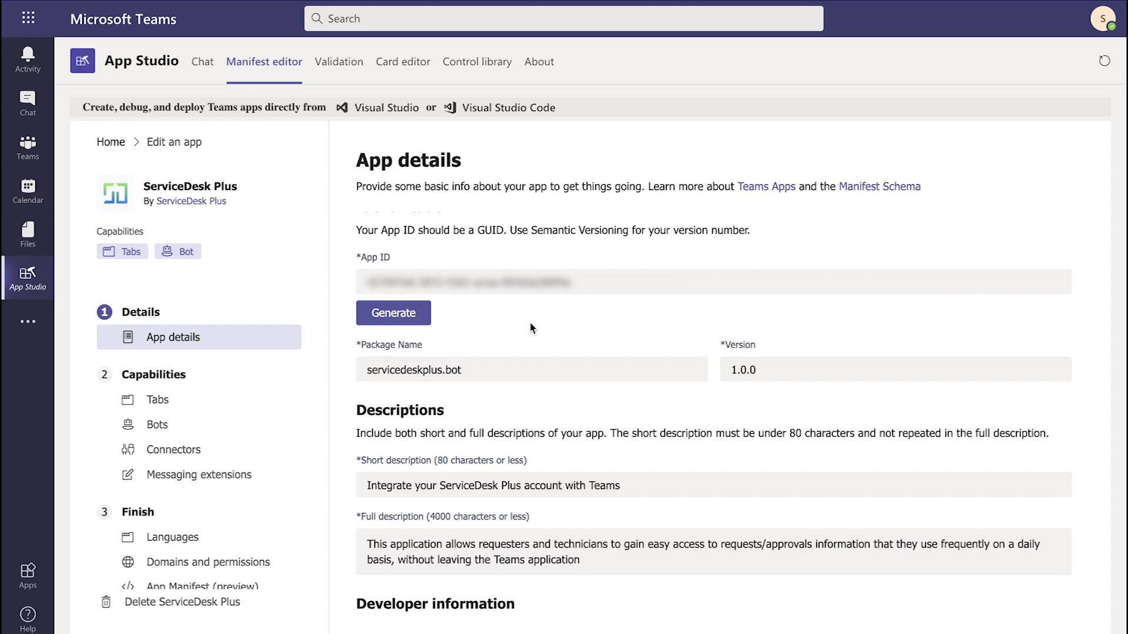
- Download the ServiceDesk Plus app package for distribution
scroll(216, 353, down, 1)
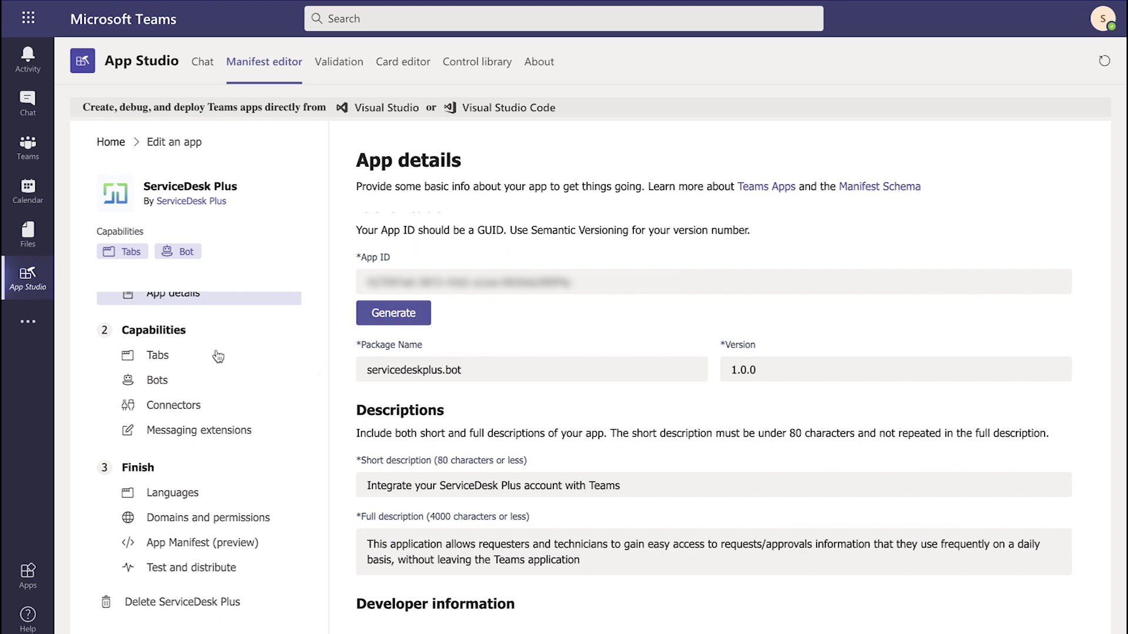
click(218, 574)
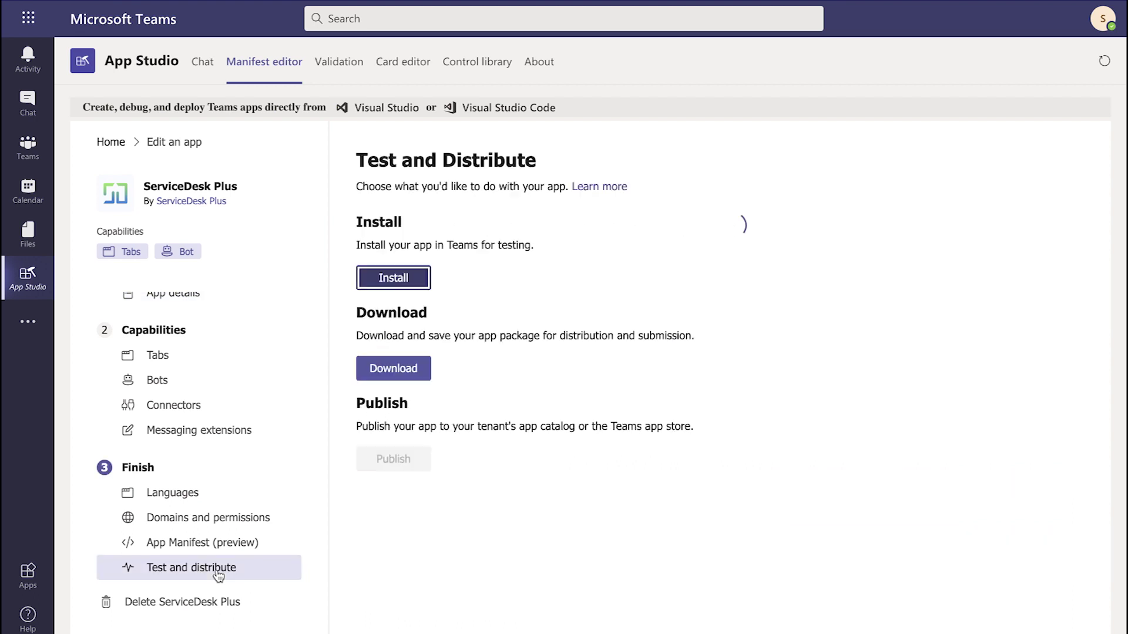
click(416, 372)
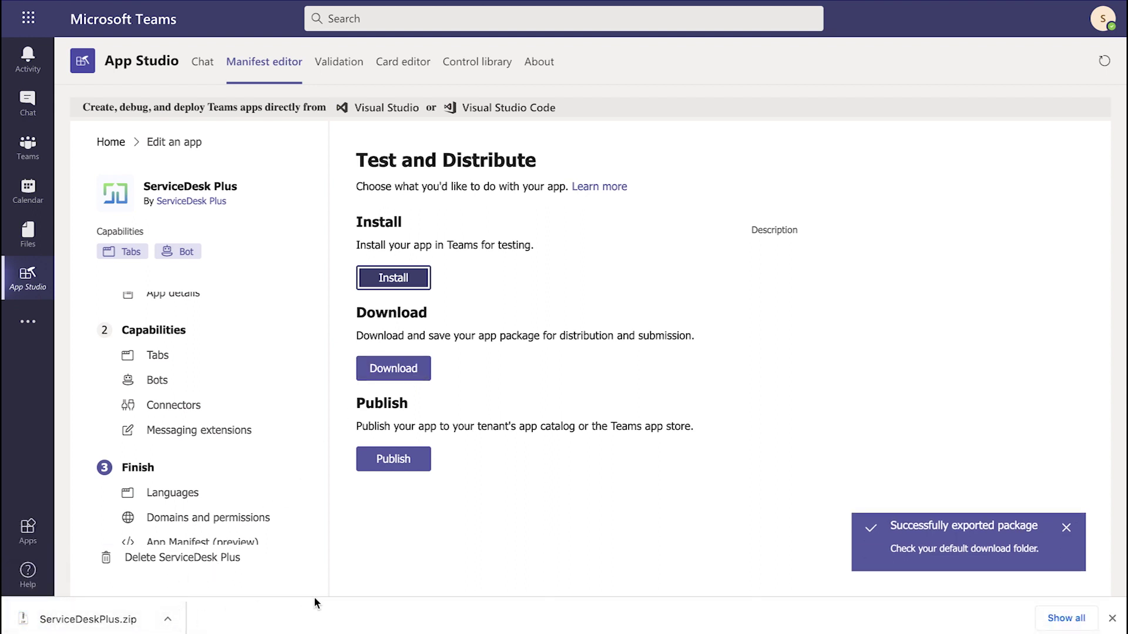
- Upload ServiceDeskPlus.zip from Downloads to Teams as a custom app for the sdpbot organization
click(28, 530)
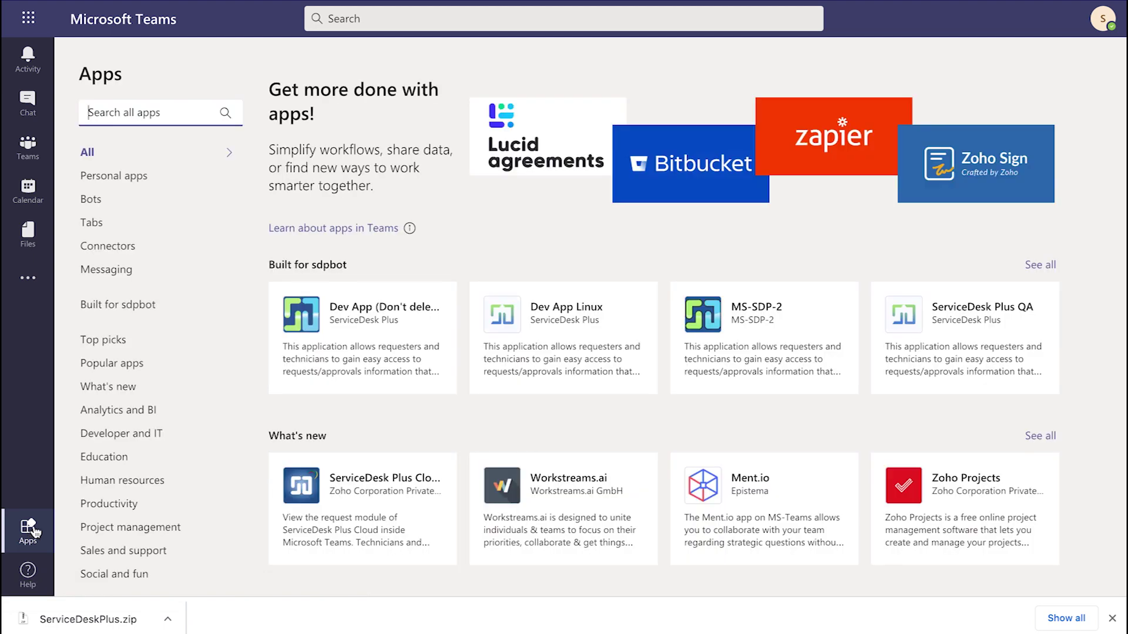
scroll(136, 536, down, 1)
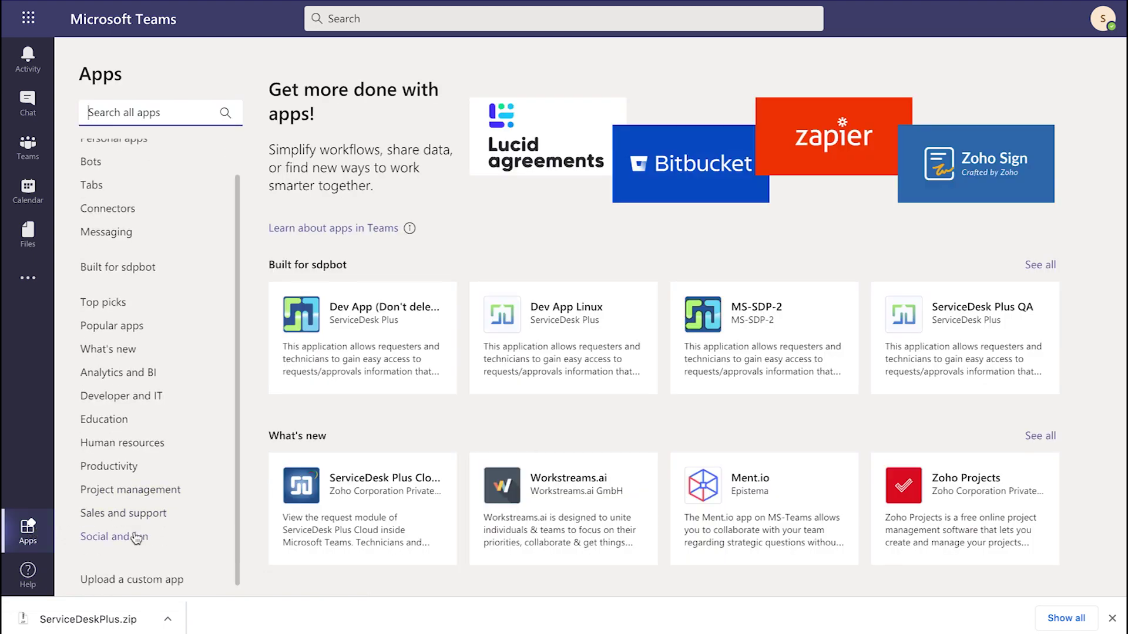
click(144, 583)
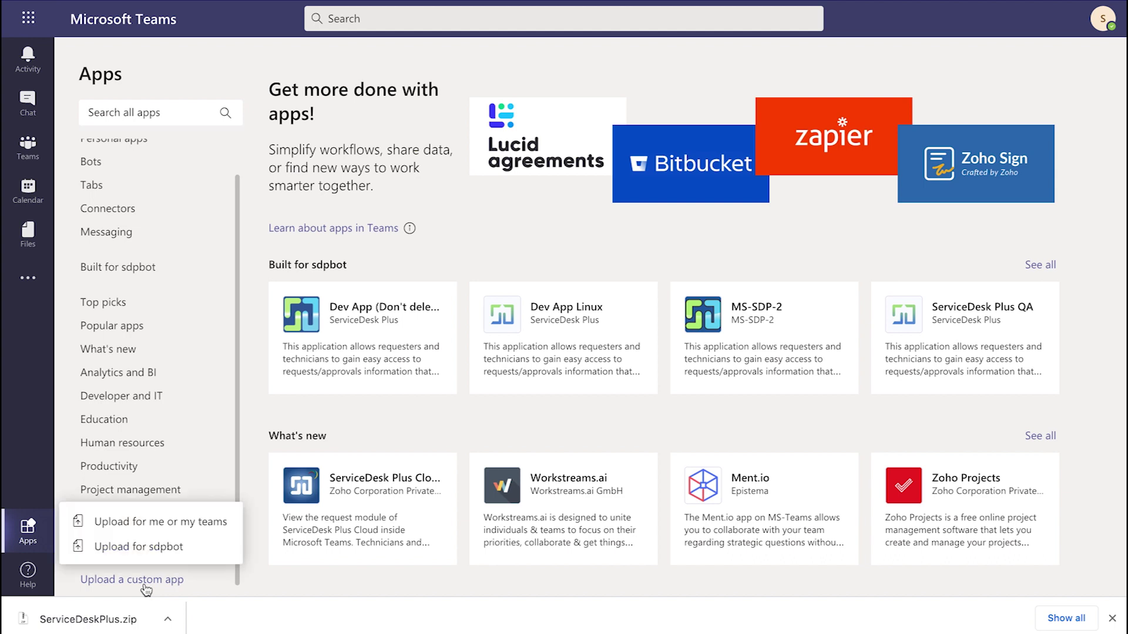
click(159, 555)
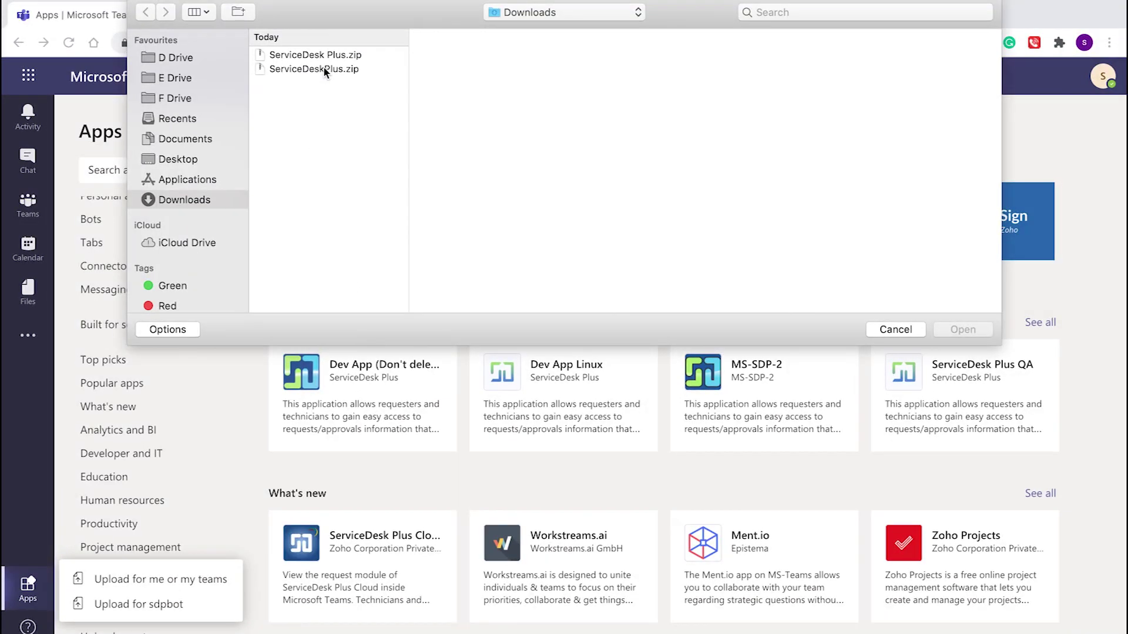
click(323, 69)
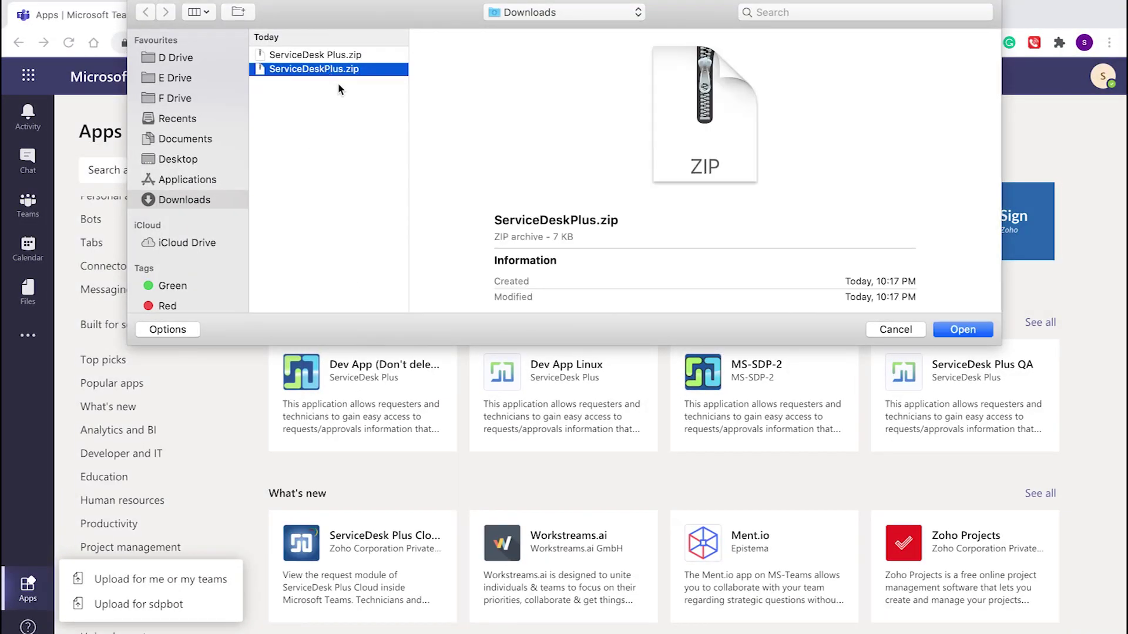
click(948, 331)
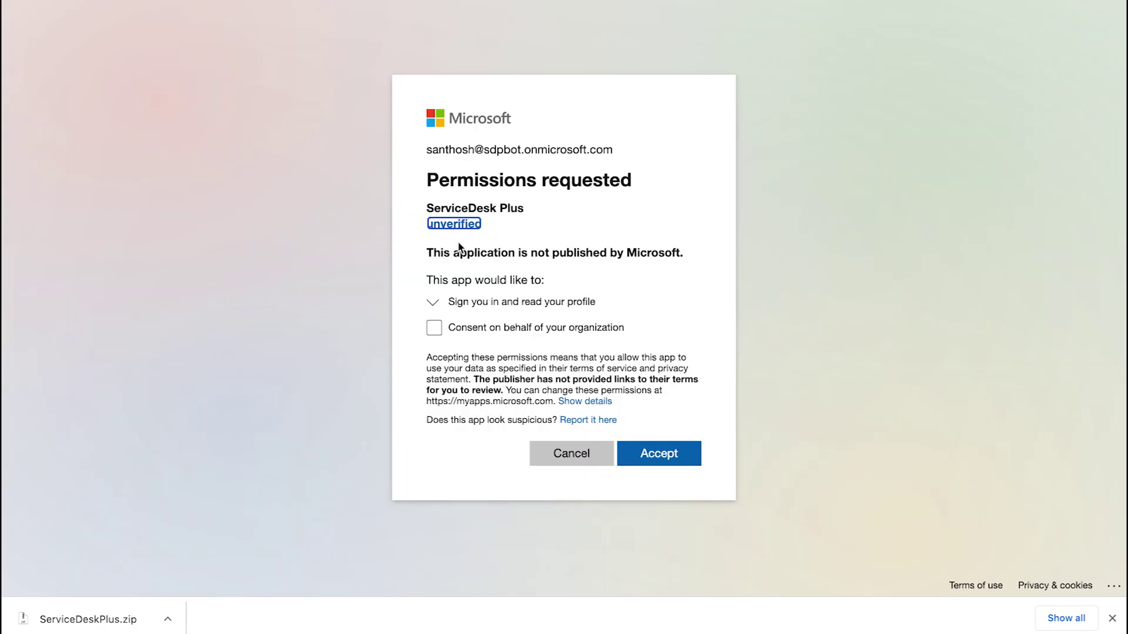
- Grant ServiceDesk Plus the requested permissions with consent on behalf of the organization, and close the authorization page
click(435, 329)
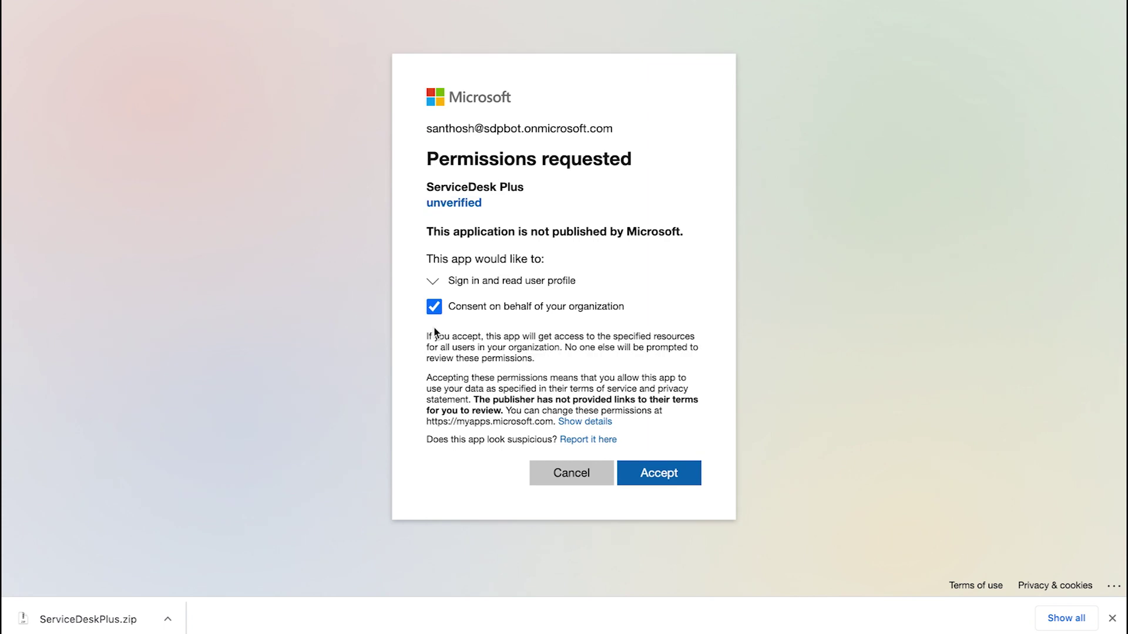
click(675, 474)
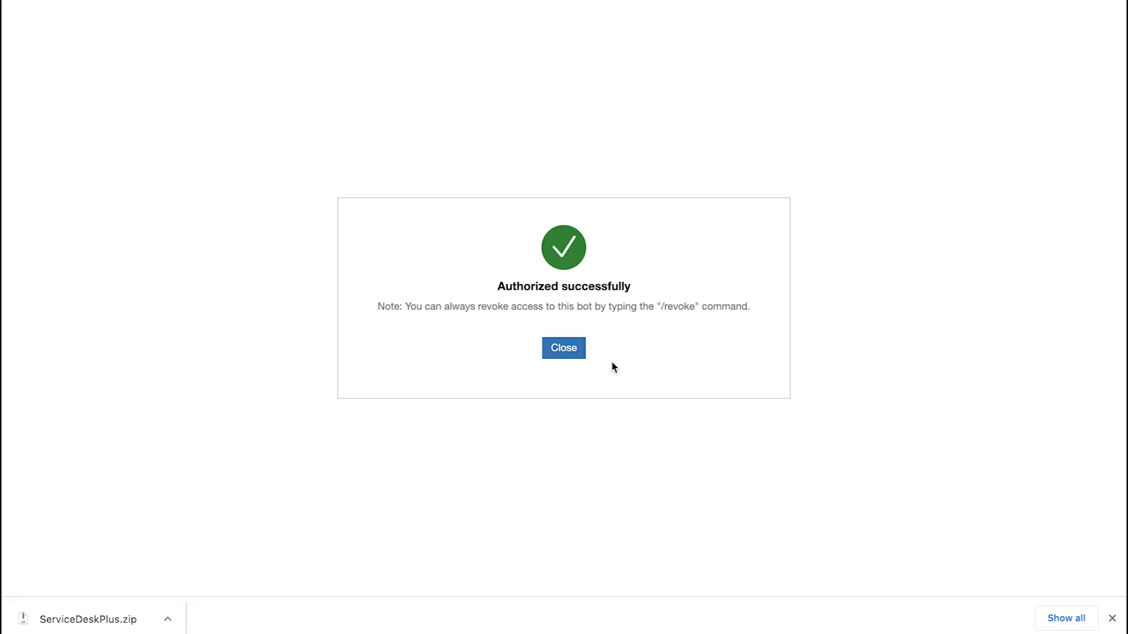
click(558, 353)
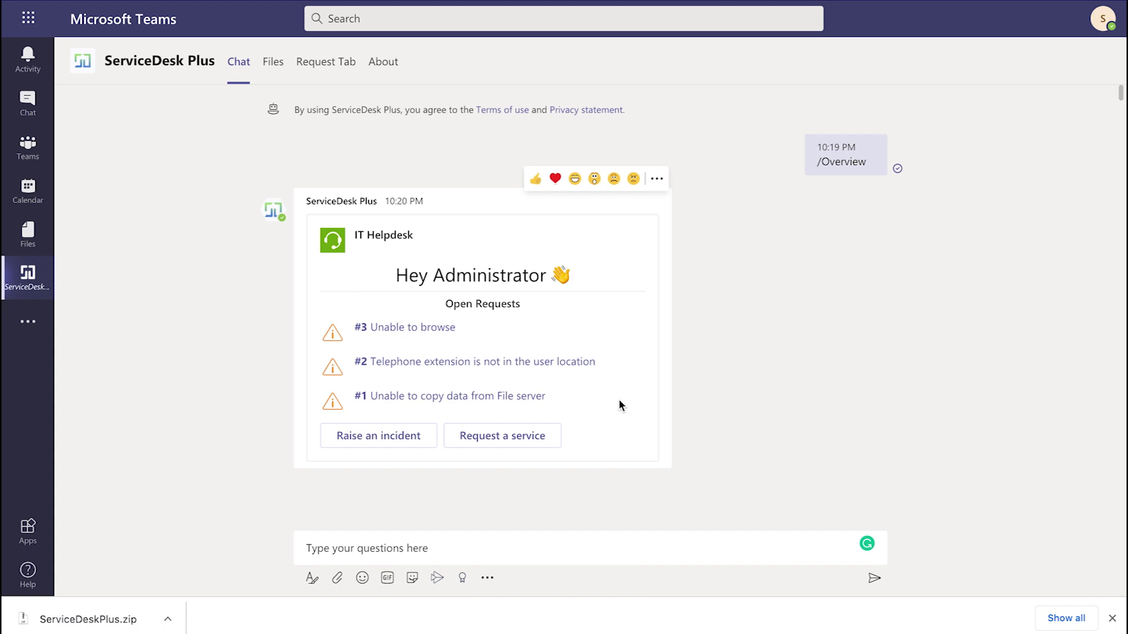
- Send the command /Overview to the ServiceDesk Plus bot and check the Supported Bot Commands section of the admin guide
click(562, 548)
text(/Overview)
key(Return)
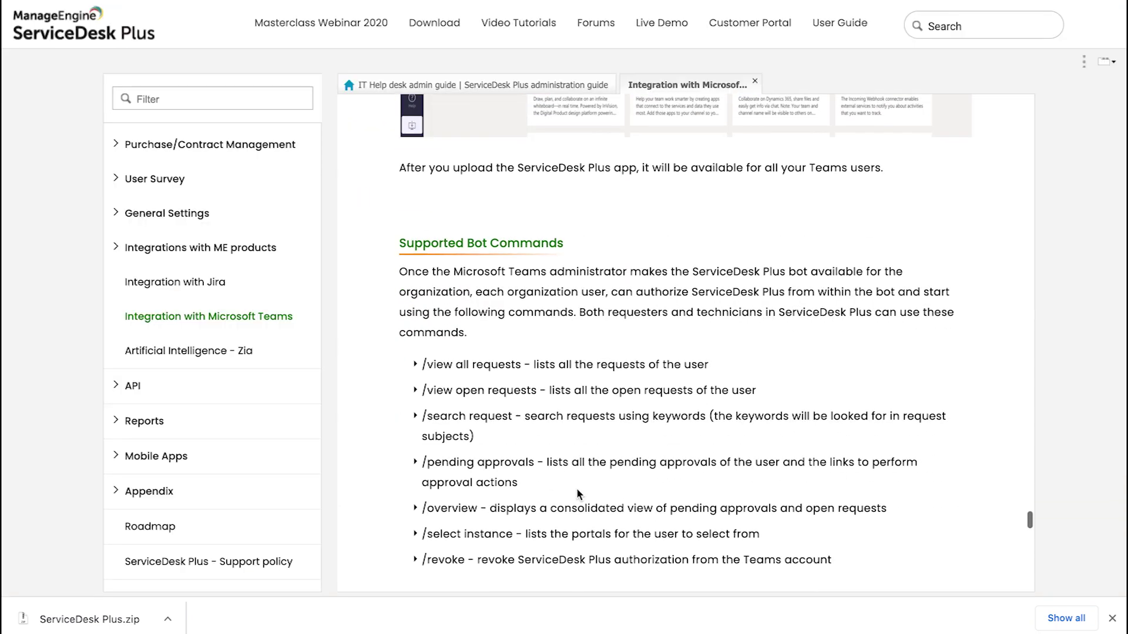
scroll(576, 487, down, 1)
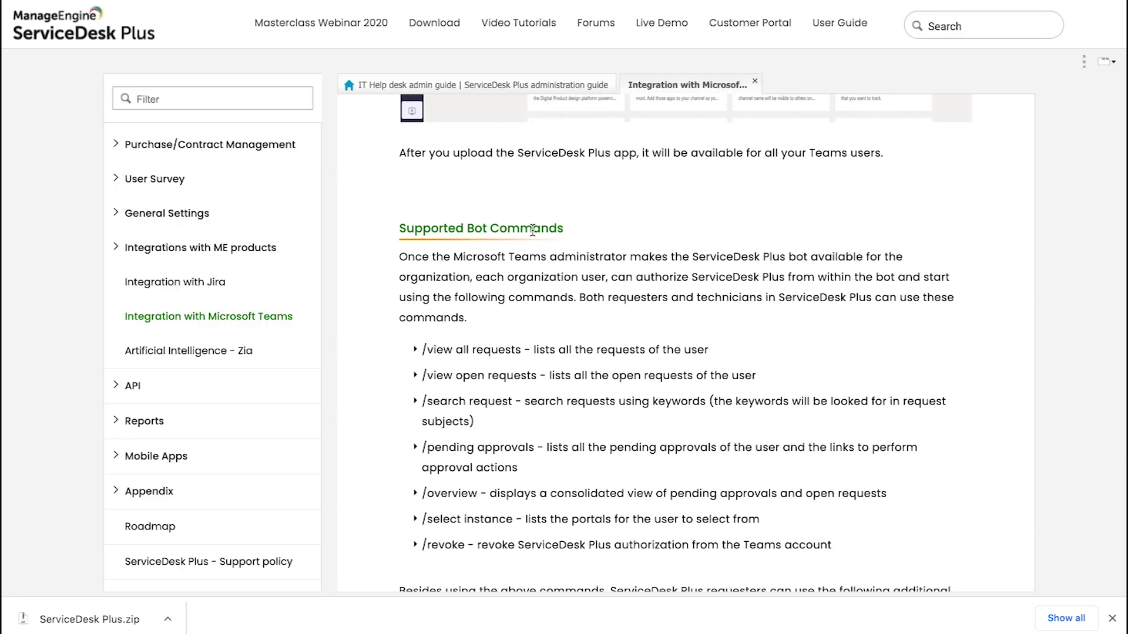
scroll(581, 359, down, 3)
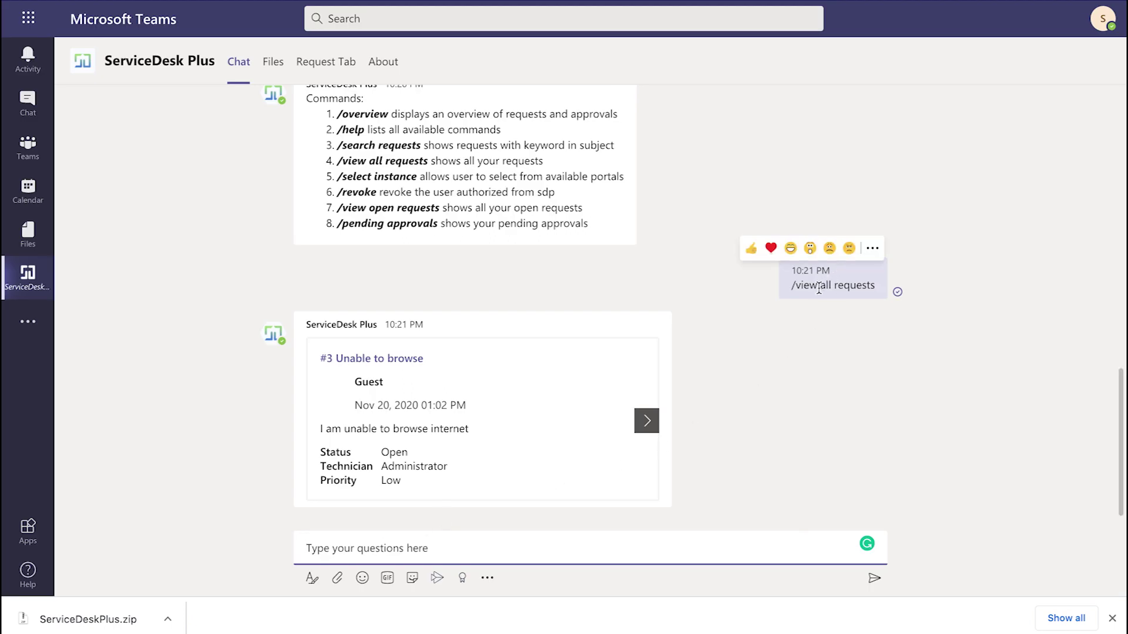
- Browse the request cards in the bot's reply to /view all requests through to the last one
click(646, 423)
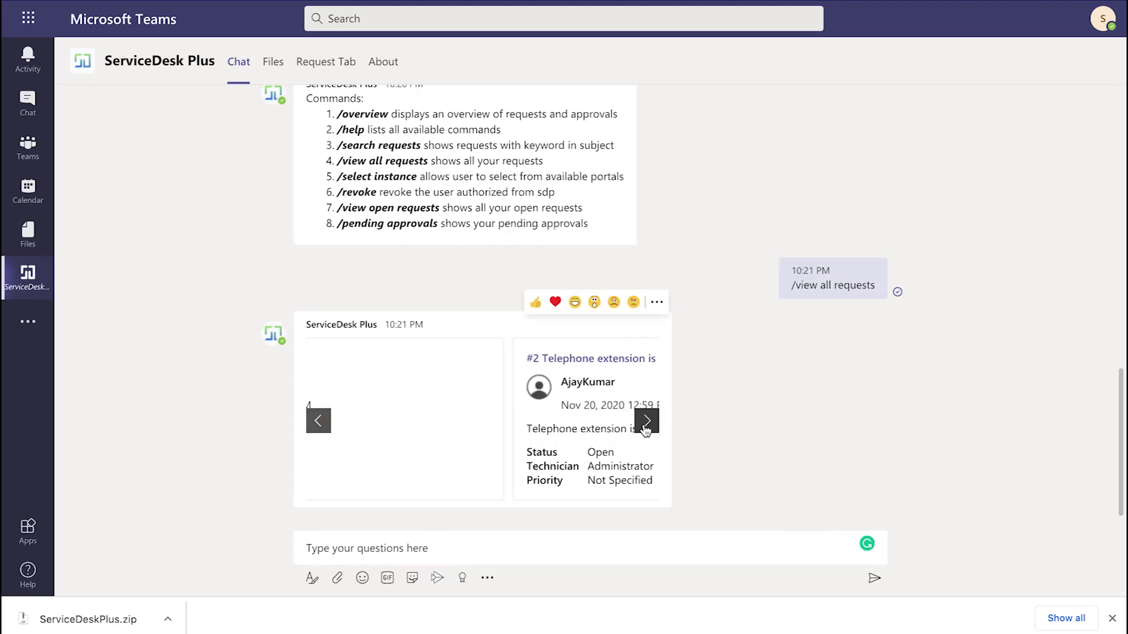
click(645, 423)
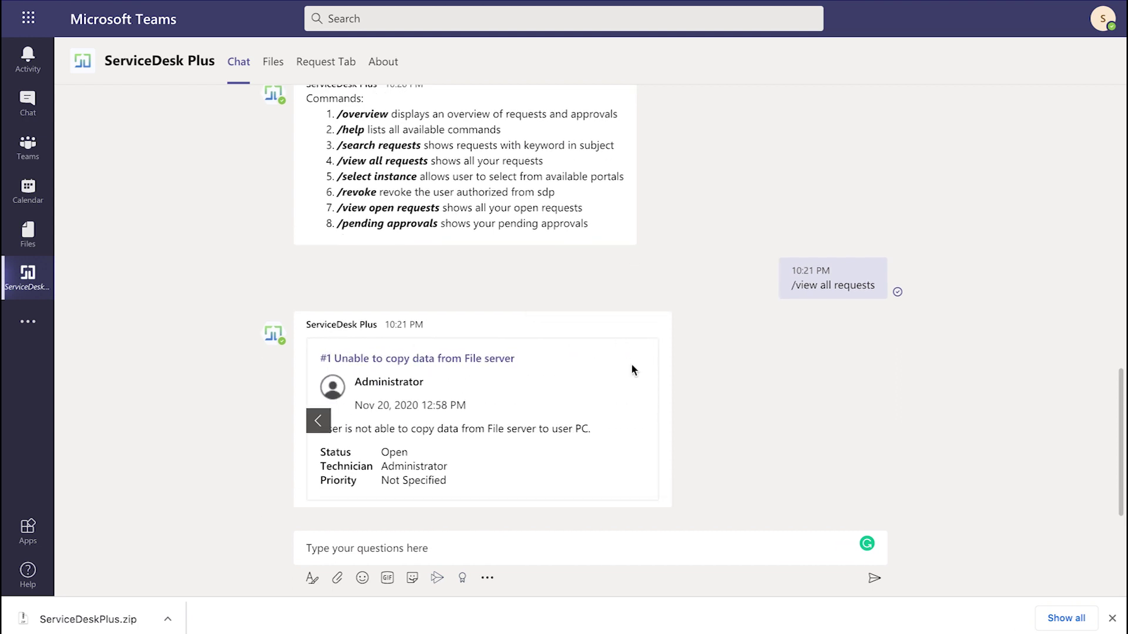
scroll(632, 364, up, 2)
scroll(631, 364, down, 2)
- Send the command /select instance to the bot and check the additional requester commands in the admin guide
click(398, 546)
text(/select instance)
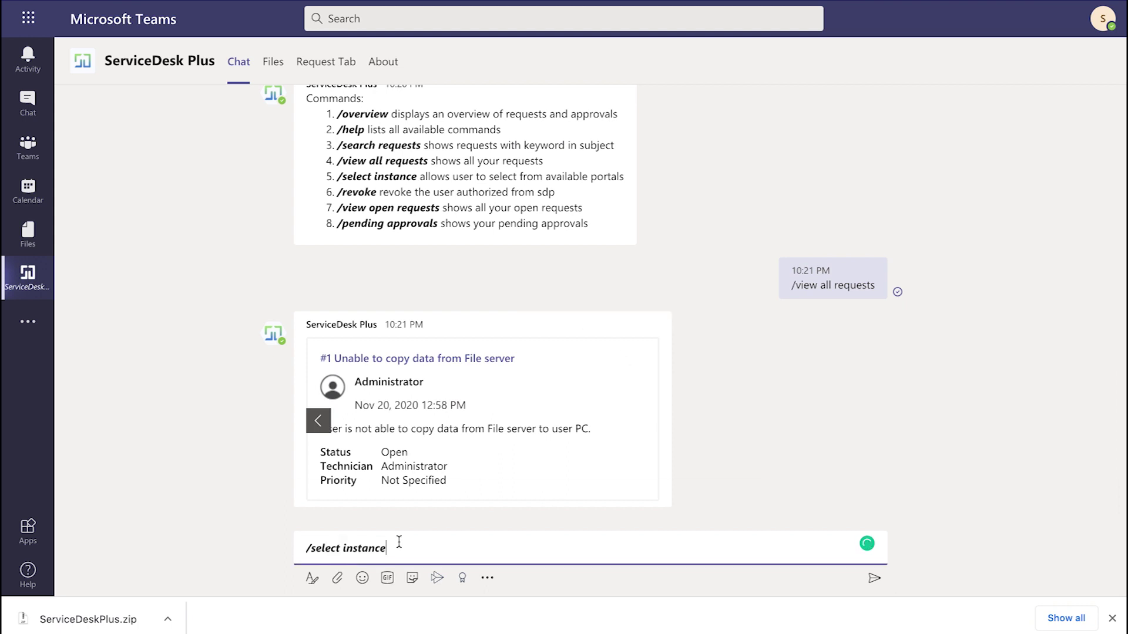
key(Return)
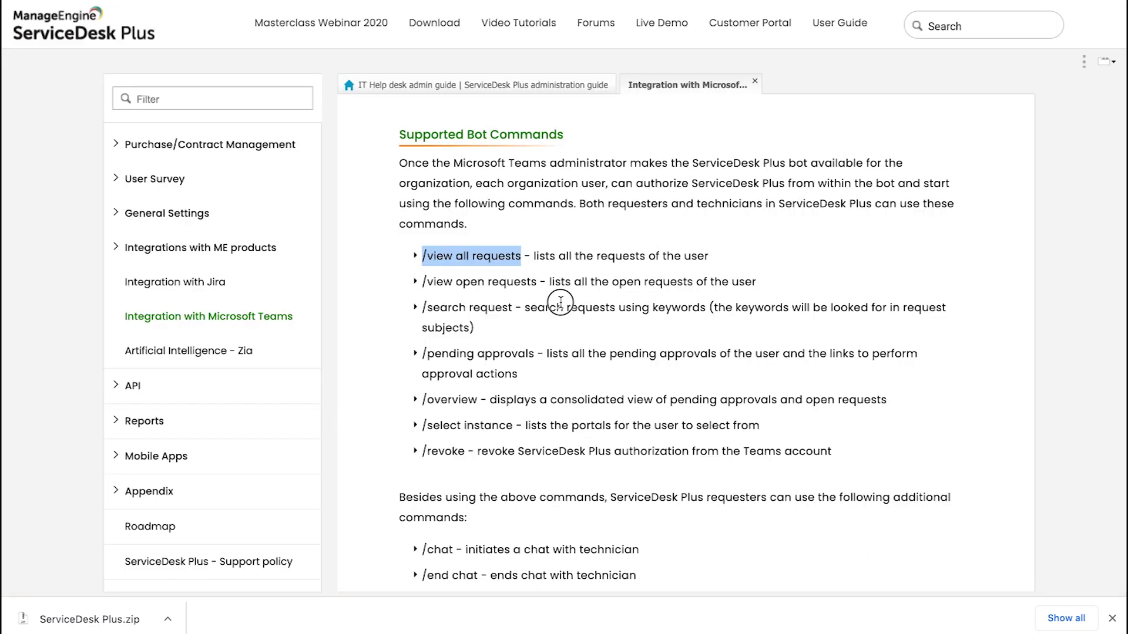
click(560, 304)
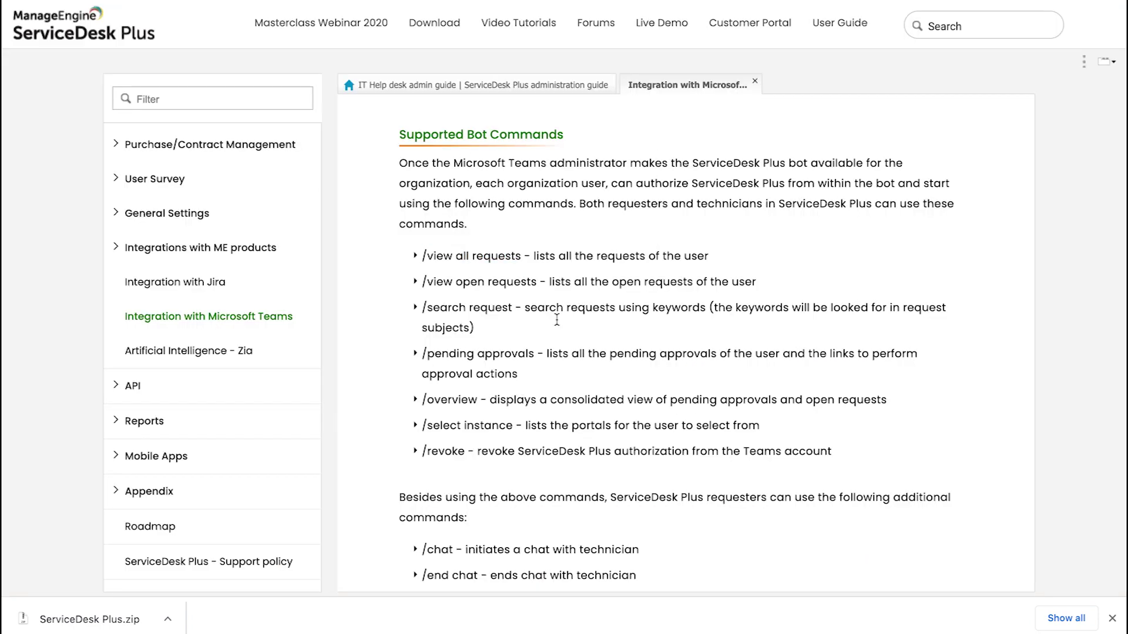
scroll(536, 448, down, 1)
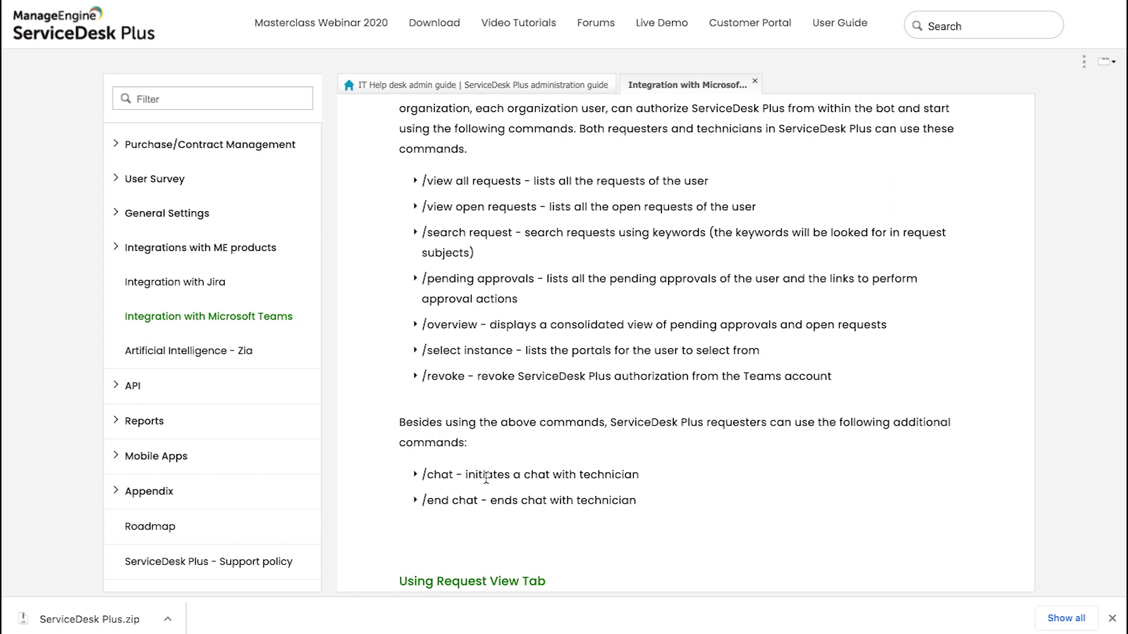
- Check the /chat and /end chat commands in the admin guide, and send /chat to the ServiceDesk Plus bot in Microsoft Teams
scroll(528, 466, down, 1)
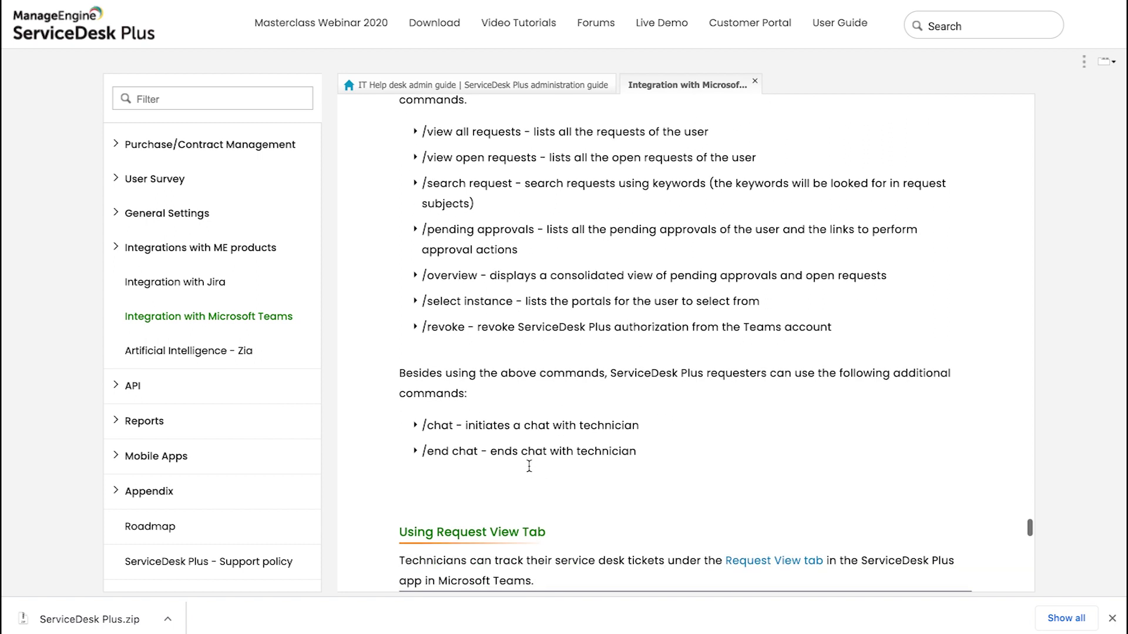
scroll(530, 472, down, 1)
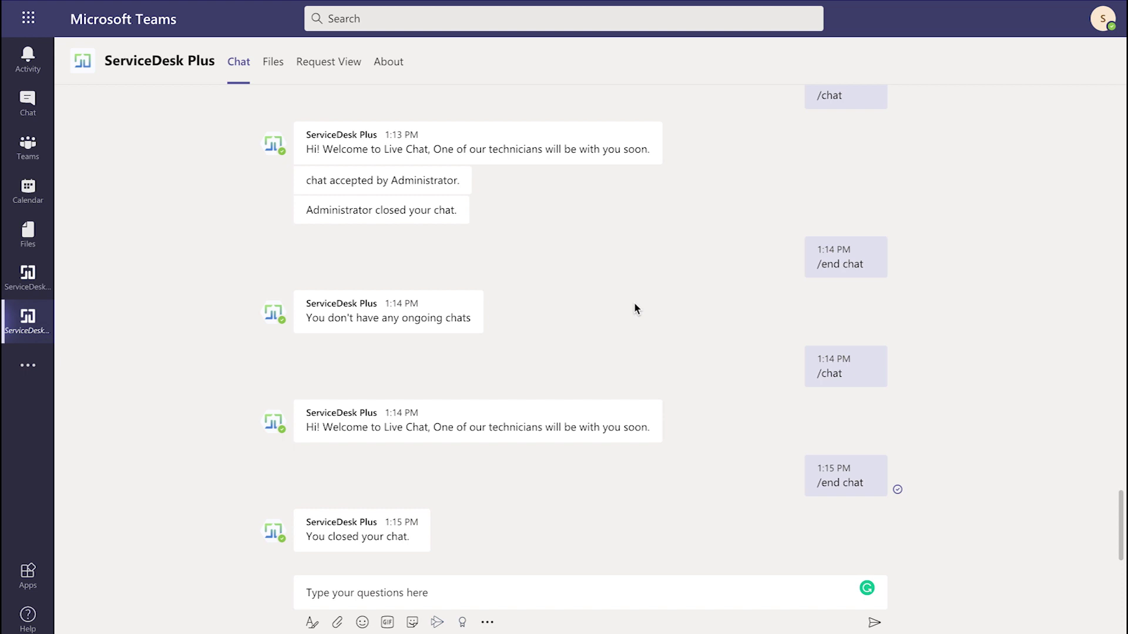
click(393, 590)
text(/chat)
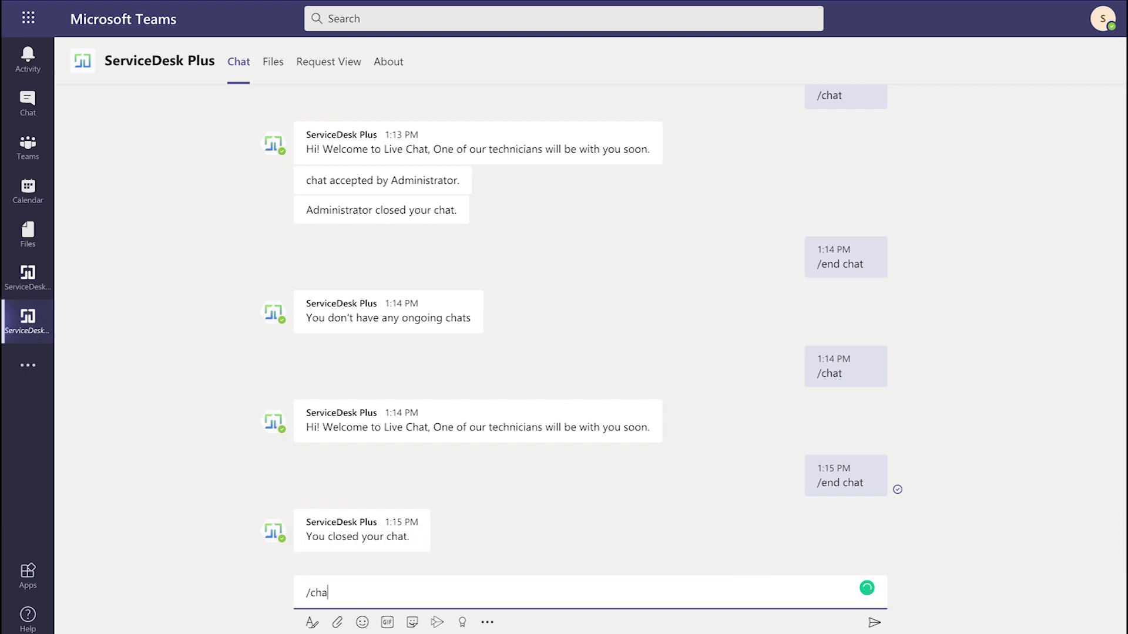
key(Return)
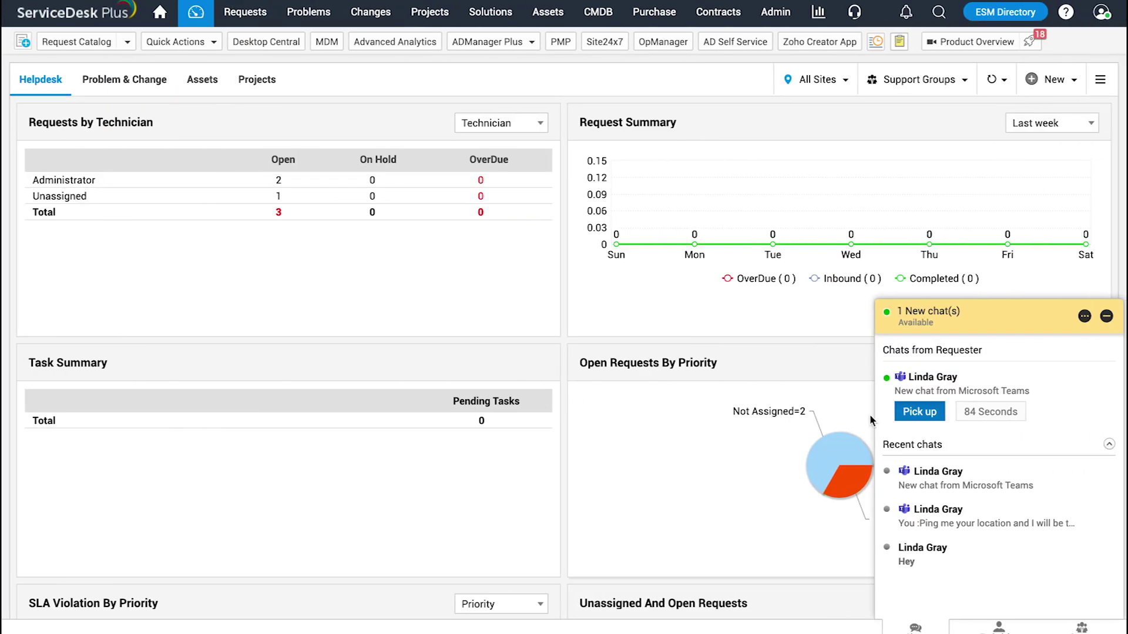
- In ServiceDesk Plus, pick up the new Microsoft Teams chat and send the requester a greeting asking "how can I help you"
click(927, 415)
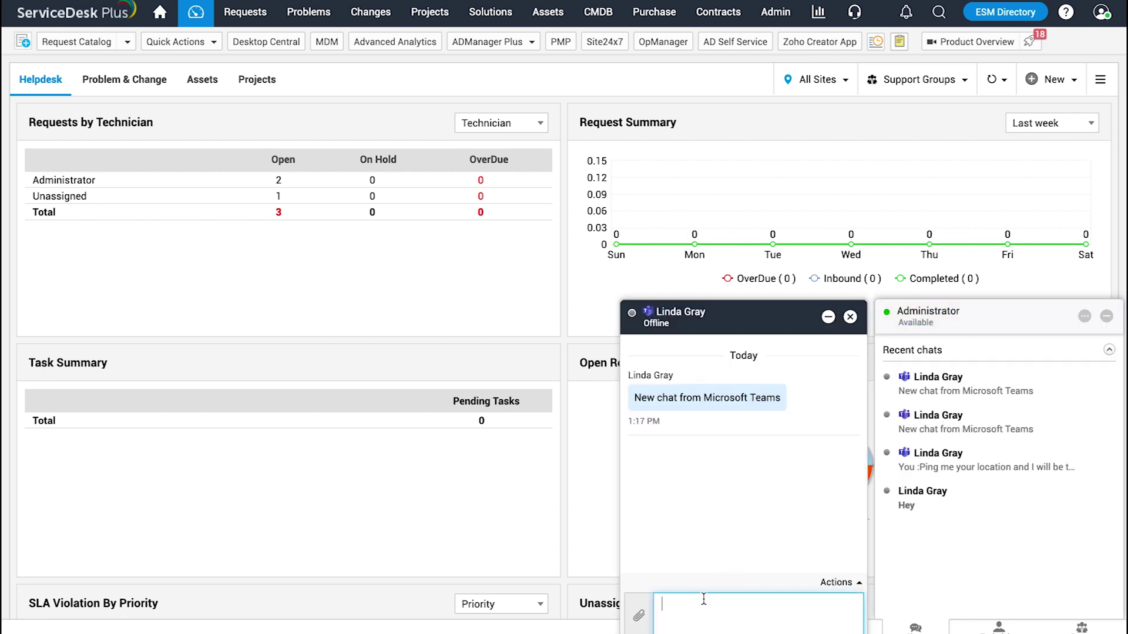
text(Hi Linda how can I help you)
key(Return)
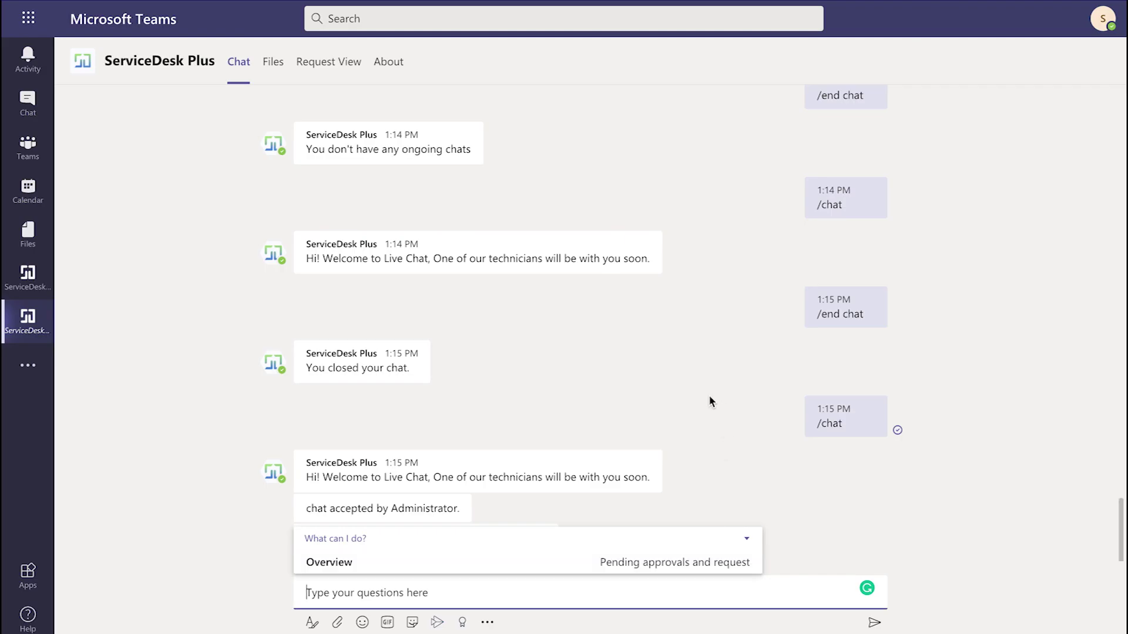
- In Microsoft Teams, reply to the technician with the message "I need new software"
click(708, 402)
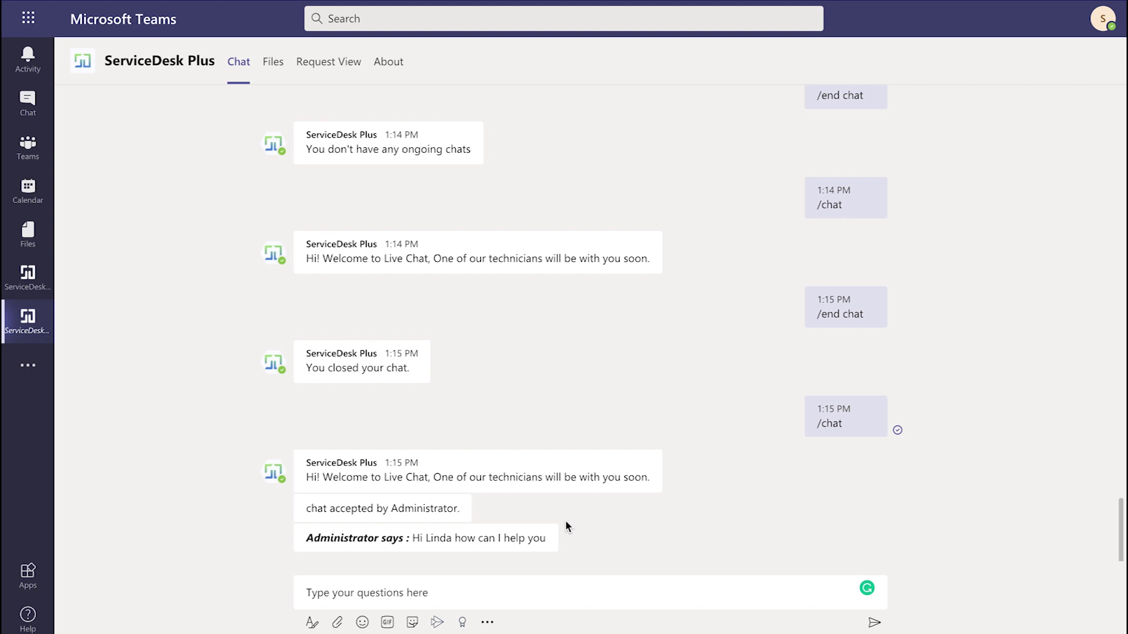
click(391, 587)
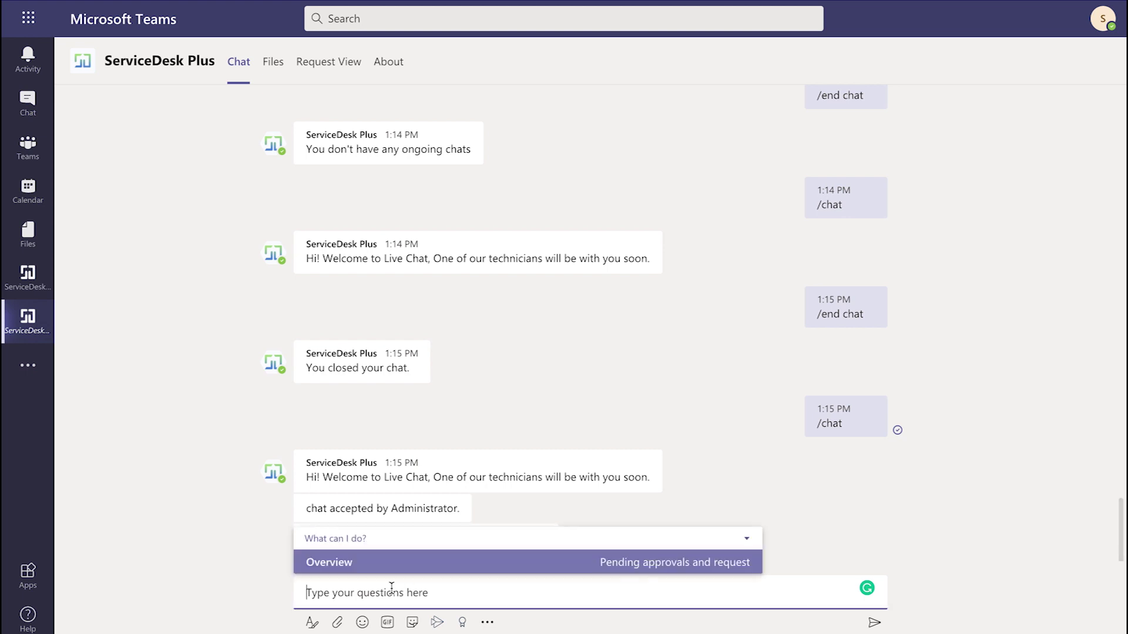
text(I need new )
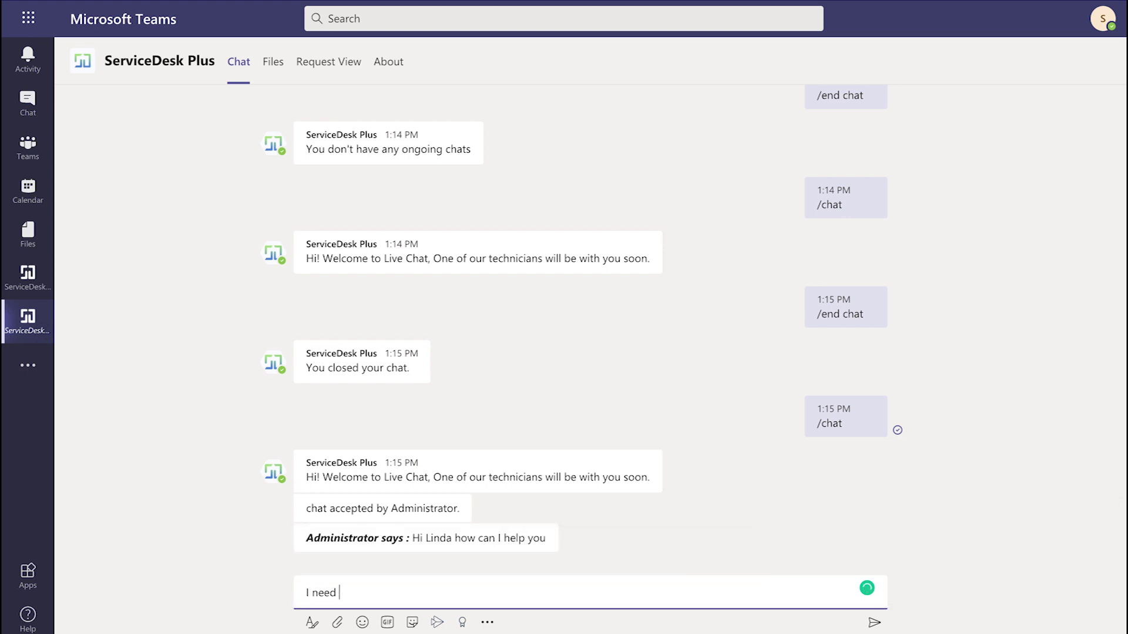
text(software)
key(Return)
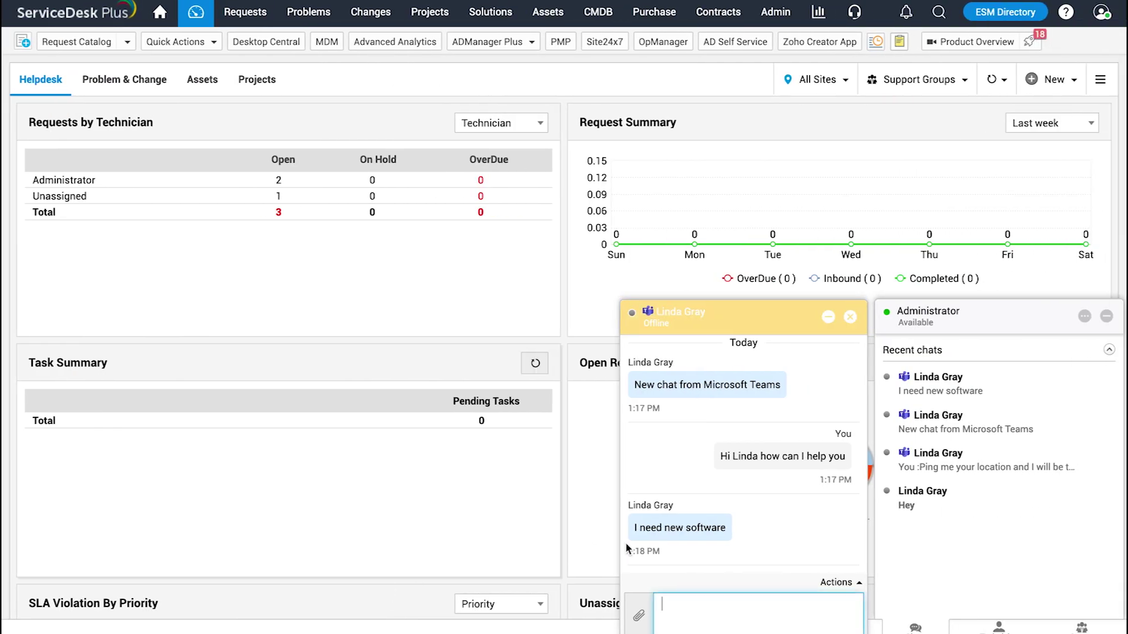
- Answer the requester in the ServiceDesk Plus chat with "I will initiate a service request . Thank you"
click(703, 600)
text(I)
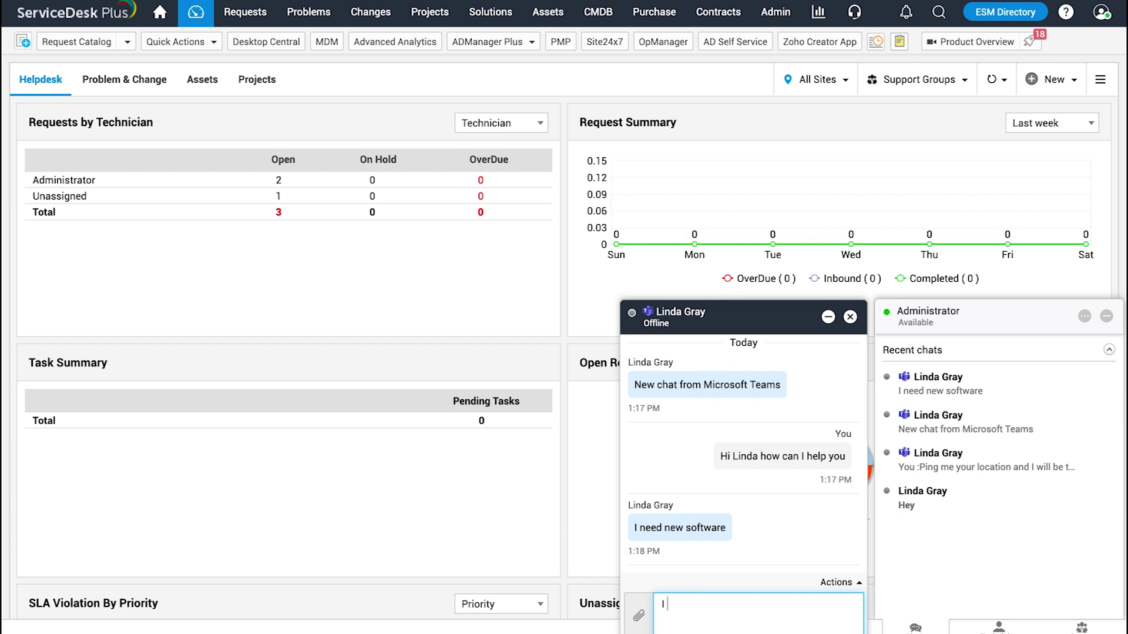
text( will initiate a service request )
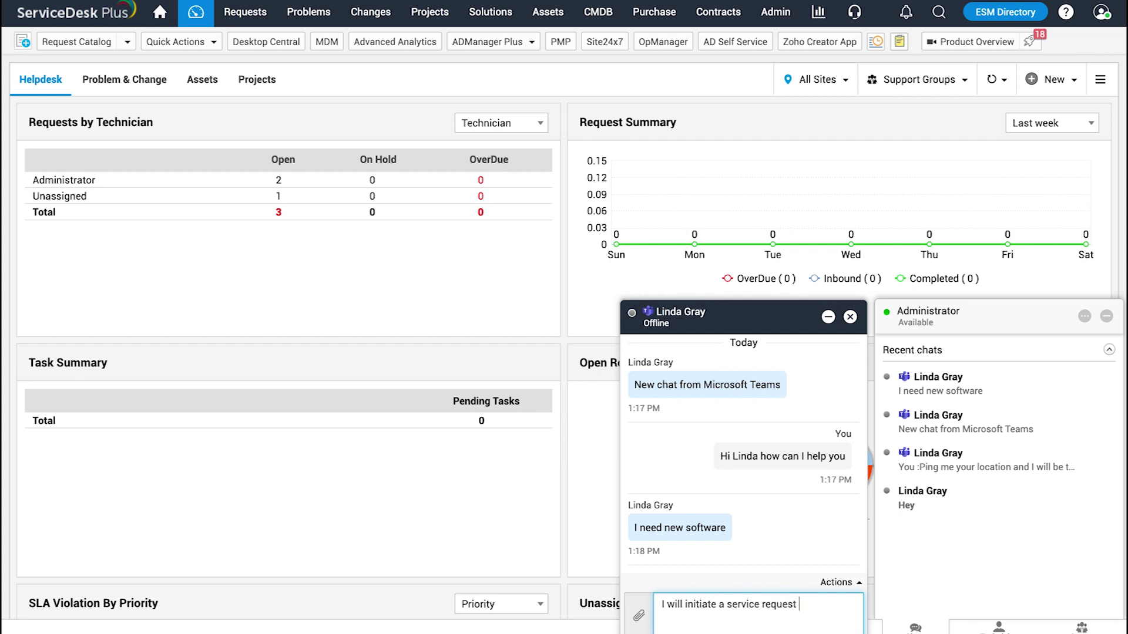
text(. Thank you)
key(Return)
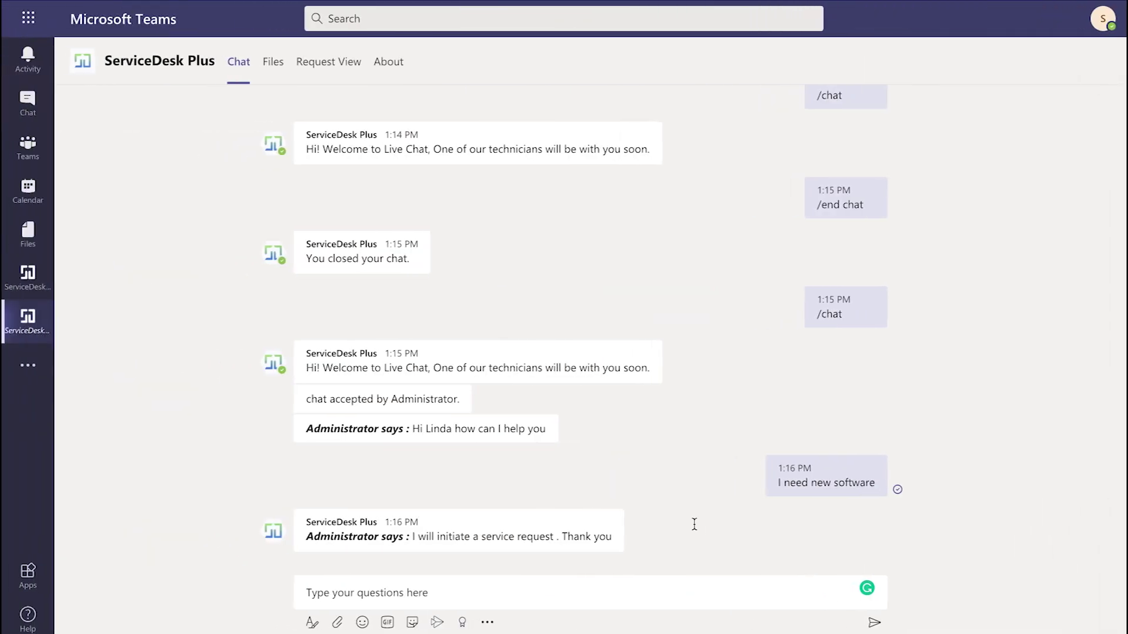
- In the Teams bot chat, reply "thank you" and end the conversation with the command /end chat
click(453, 584)
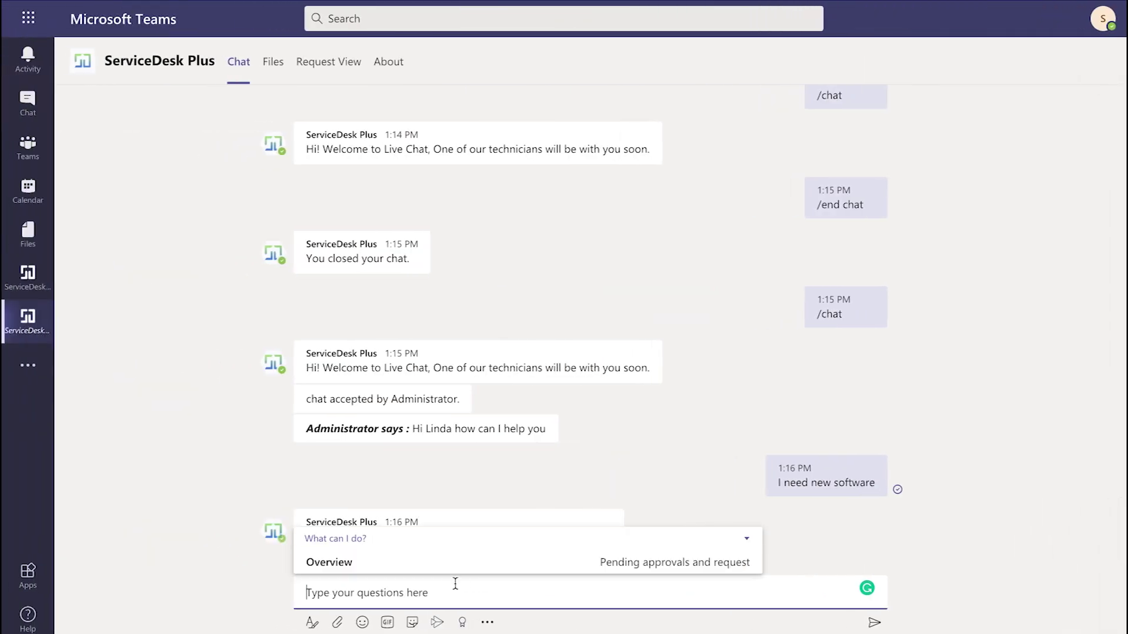
text(/)
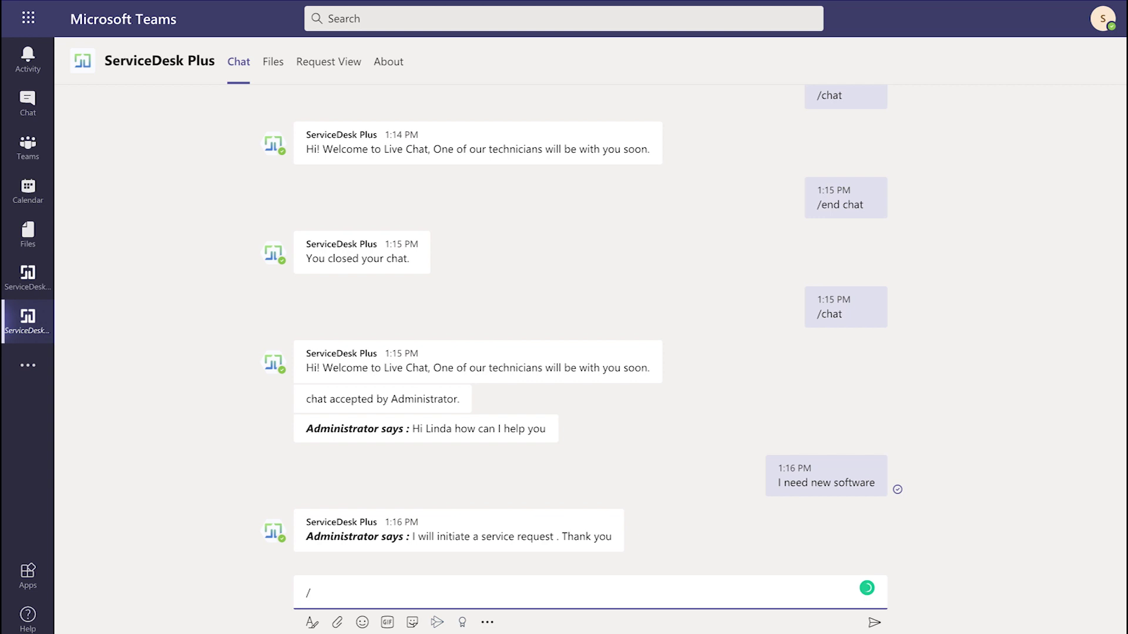
key(BackSpace)
text(thank you)
key(Return)
text(/end chat)
key(Return)
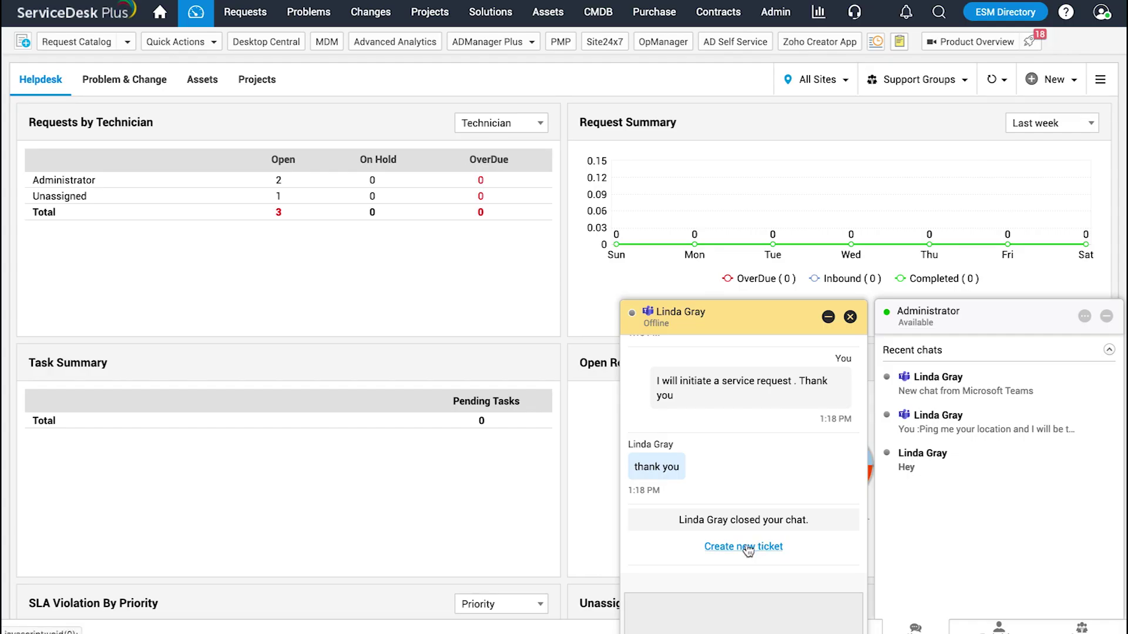
- Create a ticket from the closed chat in ServiceDesk Plus as a Service Request with the template "Request a software installation"
click(759, 543)
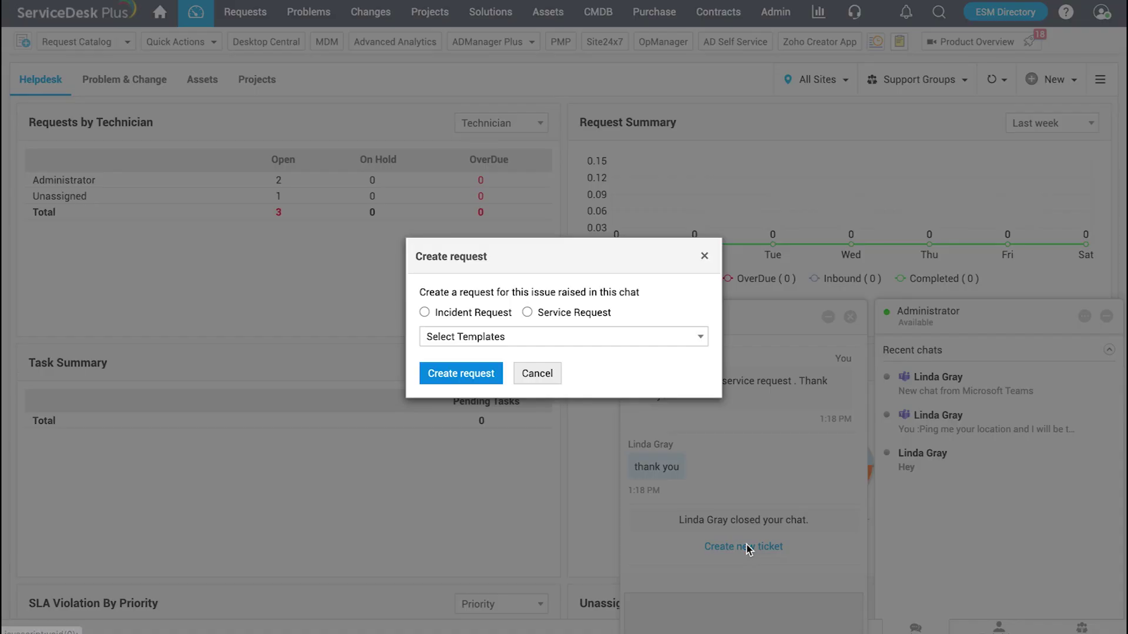
click(586, 313)
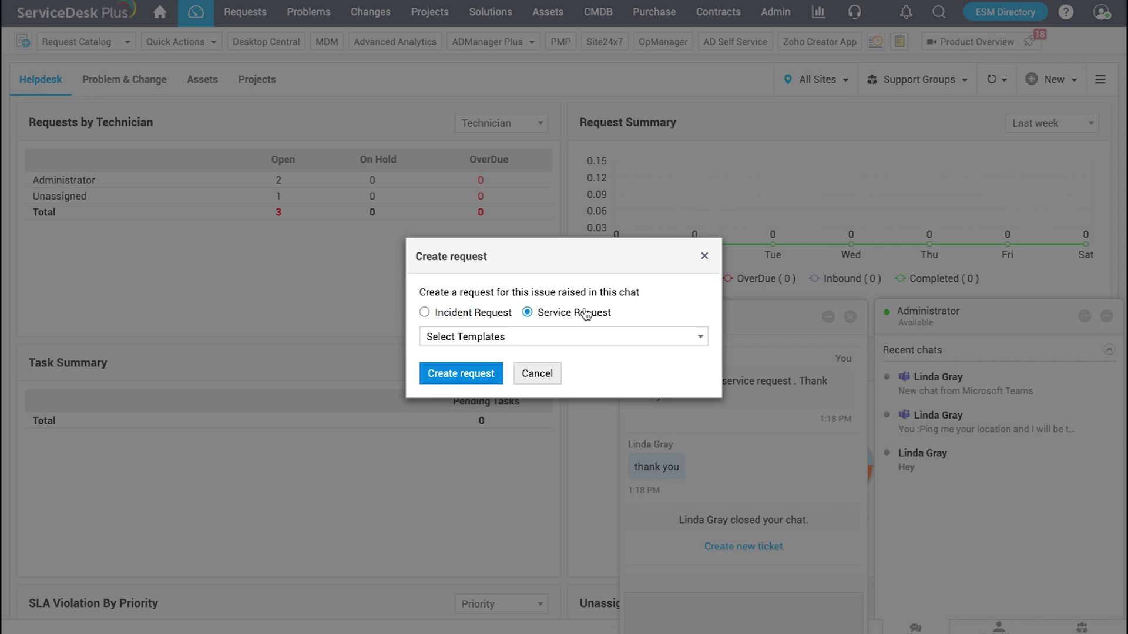
click(569, 336)
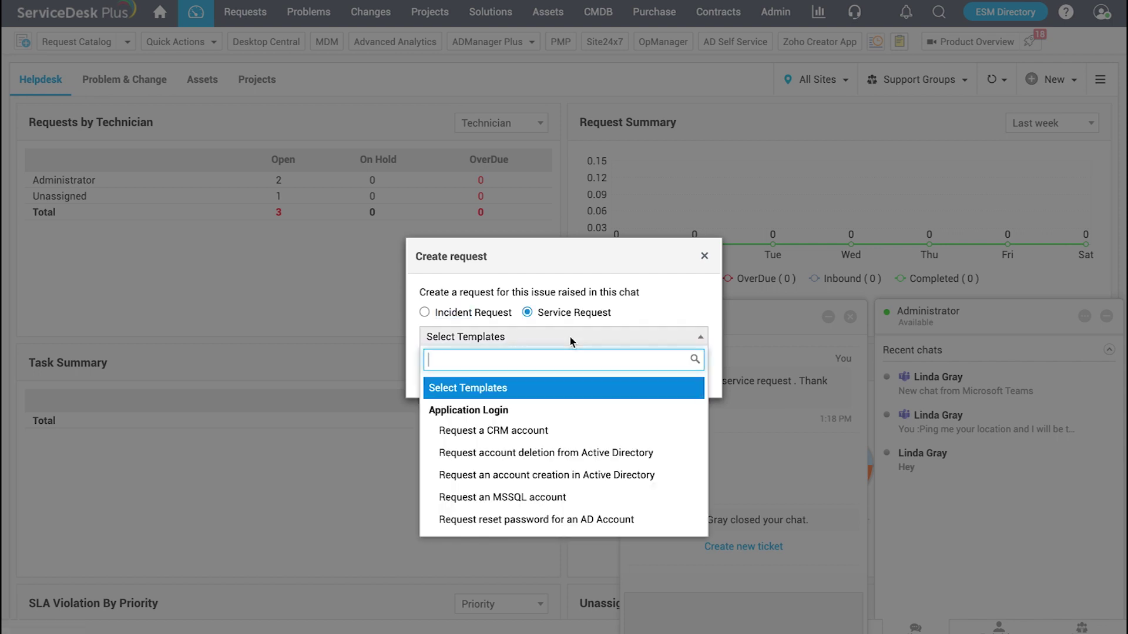
text(sof)
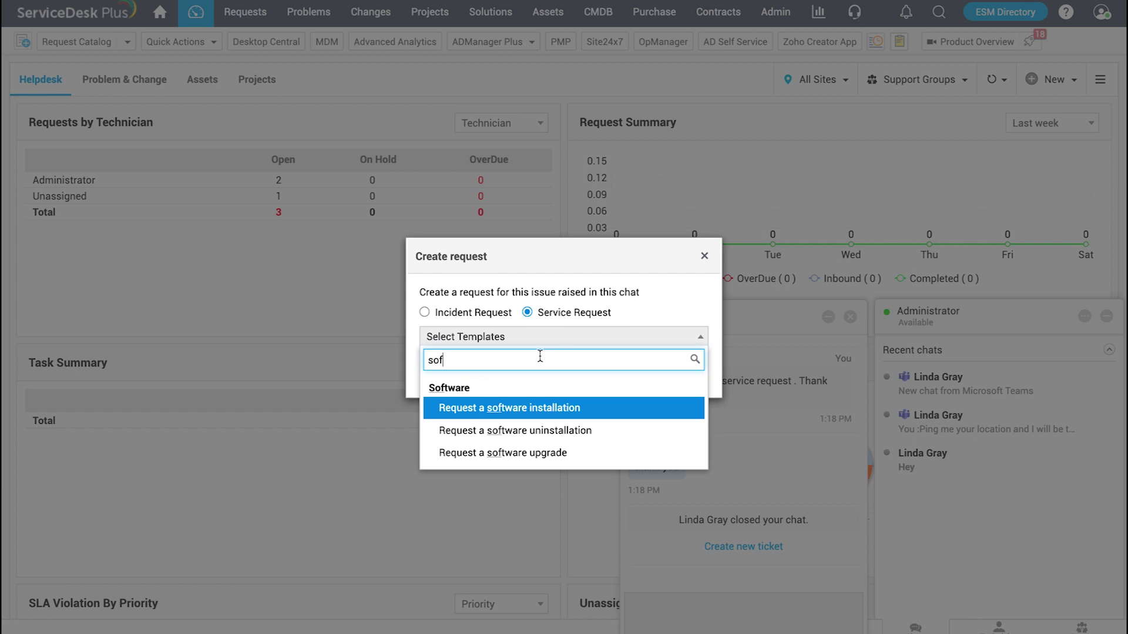
click(516, 407)
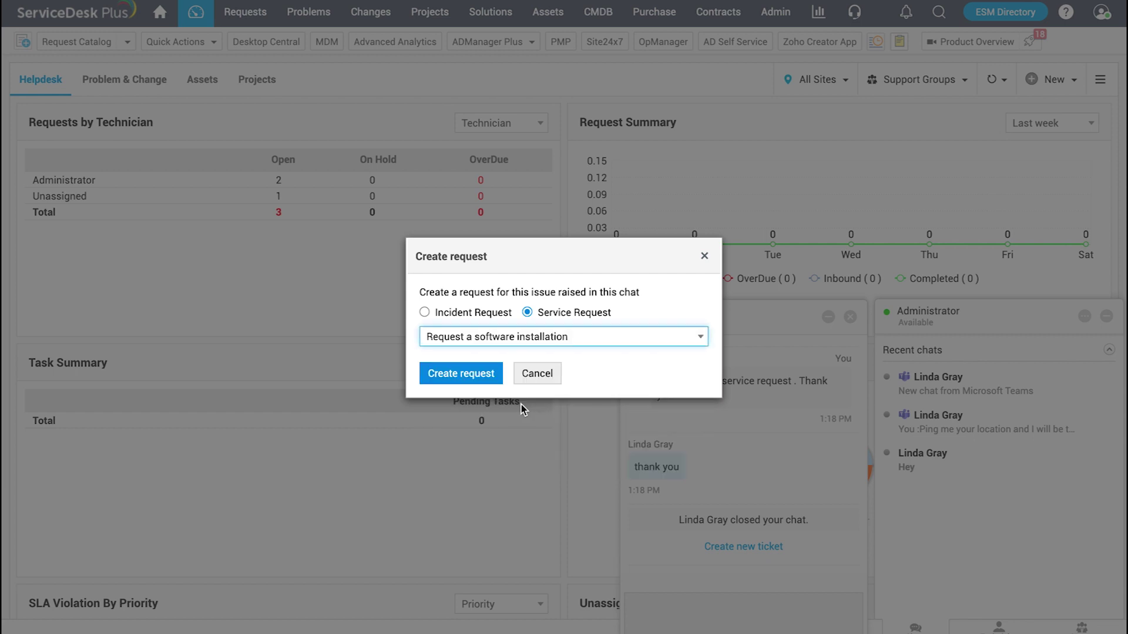
click(444, 369)
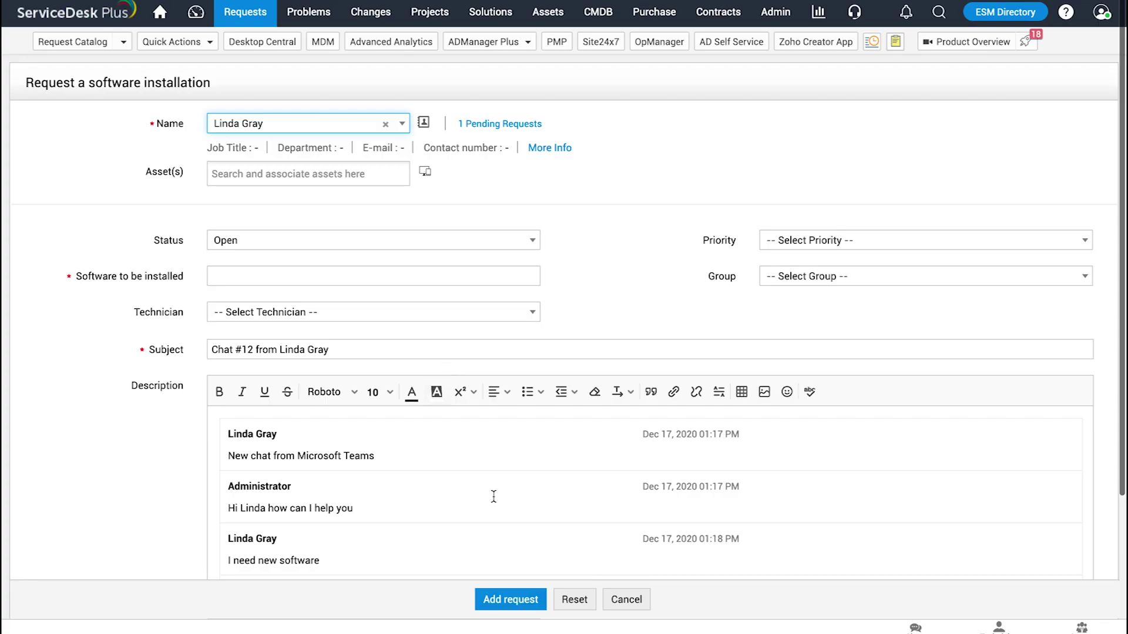
- Enter Office 2016 as the software to be installed and add the request
click(502, 602)
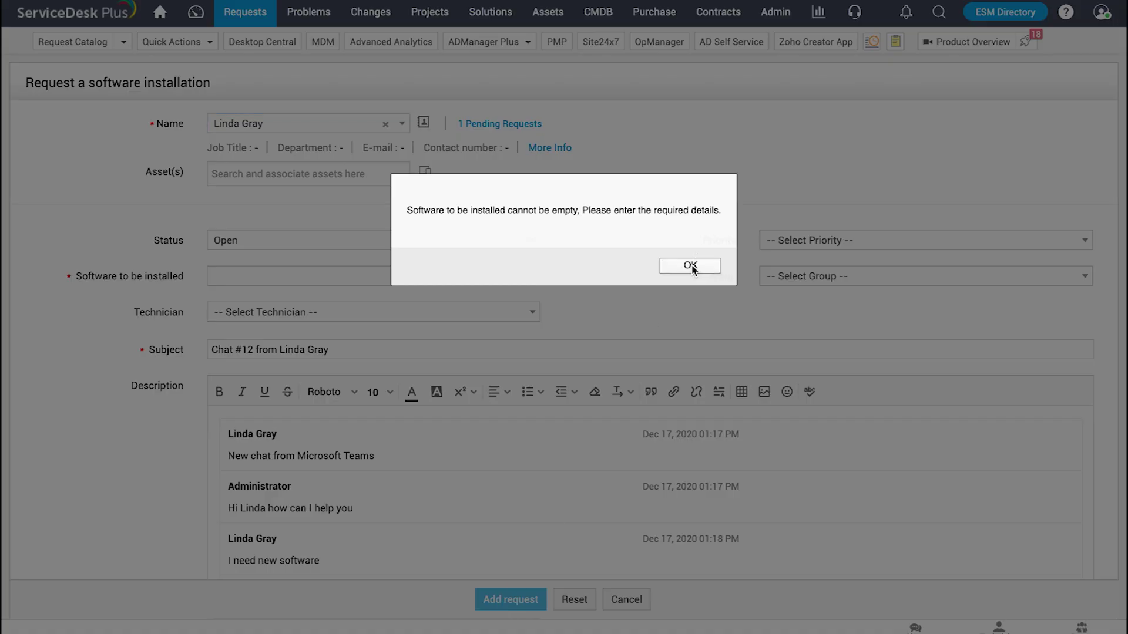
click(683, 266)
text(Office 2016)
click(484, 605)
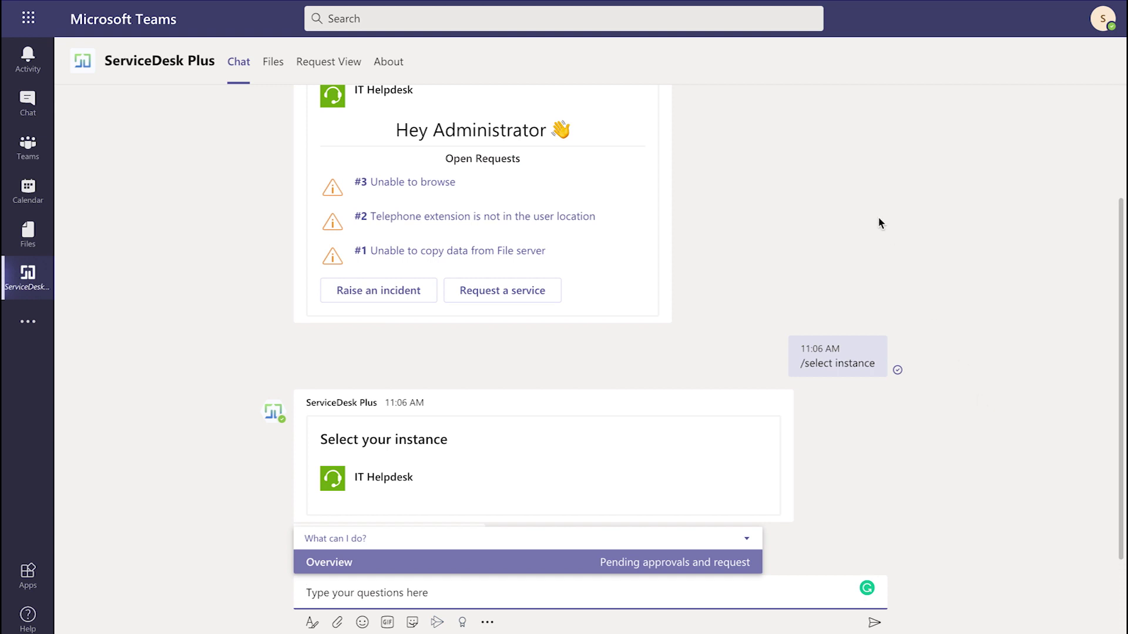
- In the Teams app's Request View, set the status of request #3 "Unable to browse" to Closed and confirm the closure
click(331, 65)
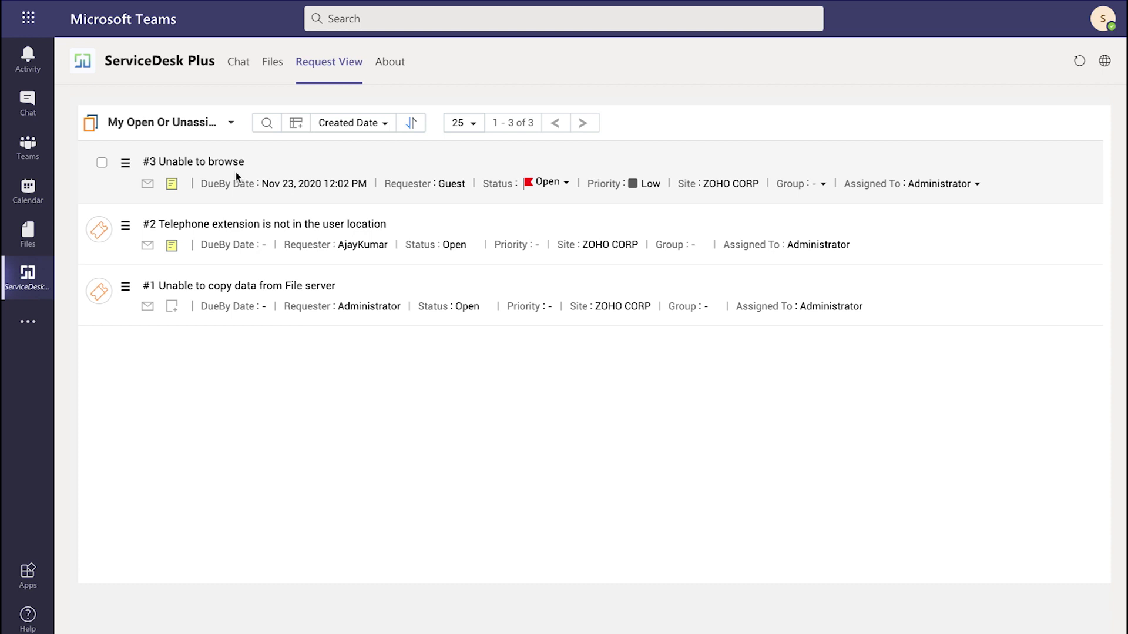
click(566, 192)
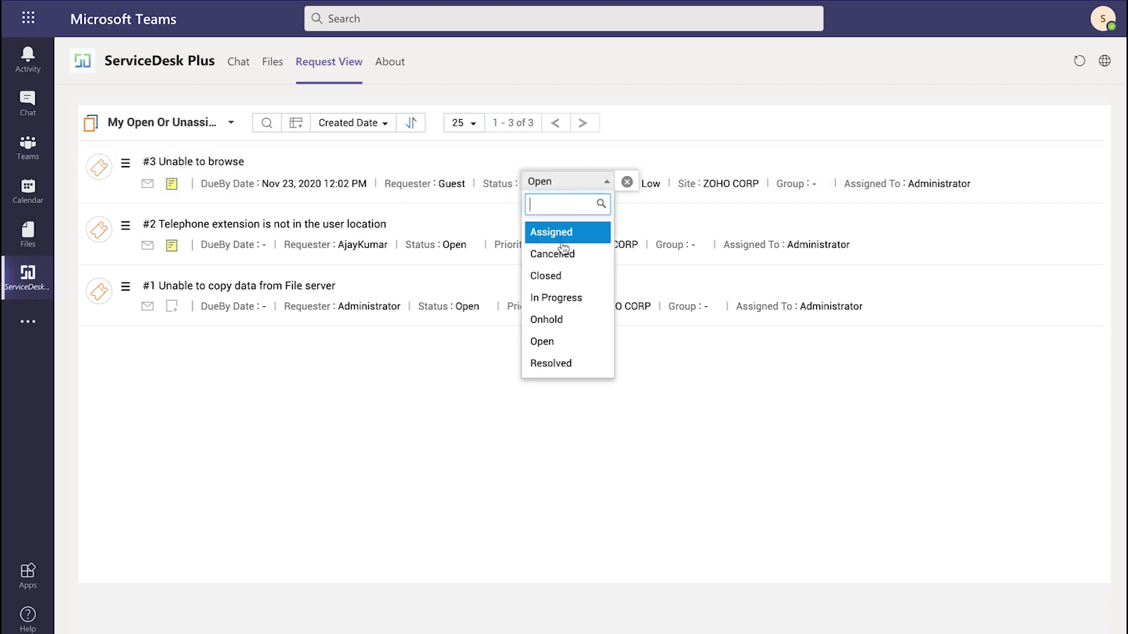
click(559, 279)
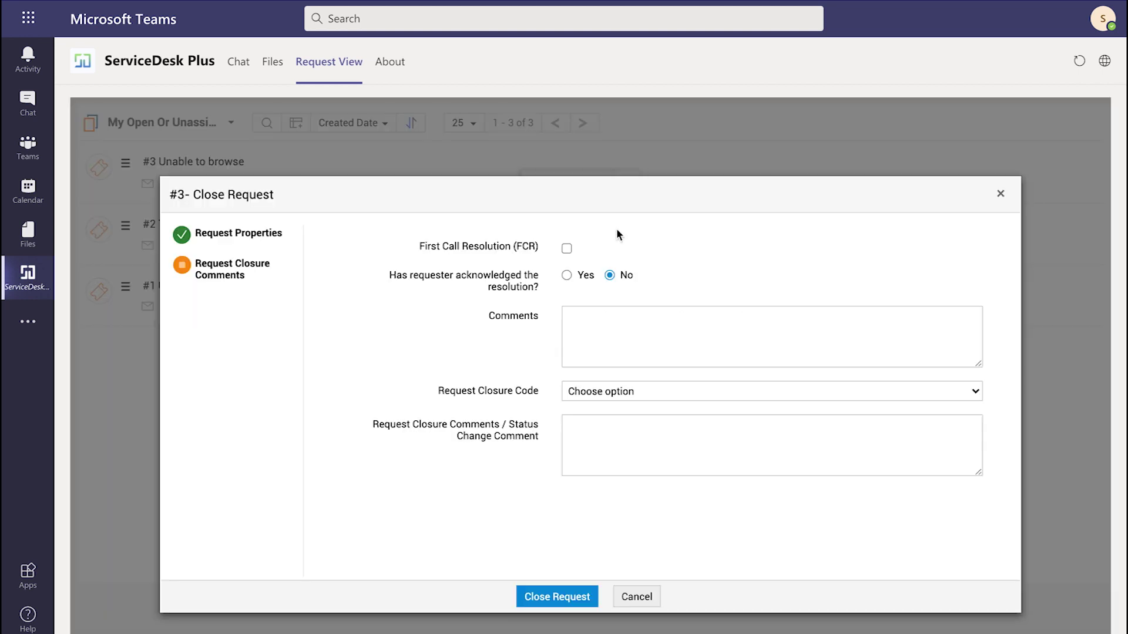
click(555, 597)
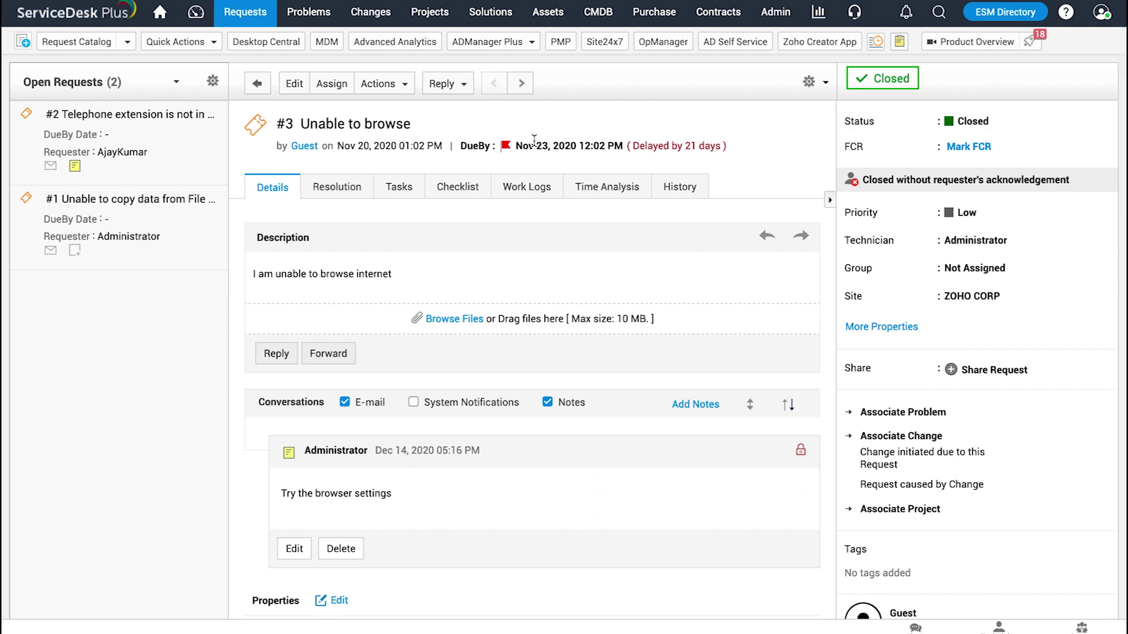
- In the ServiceDesk Plus open requests list, save a note on request #1 saying which person to assign it to
click(248, 13)
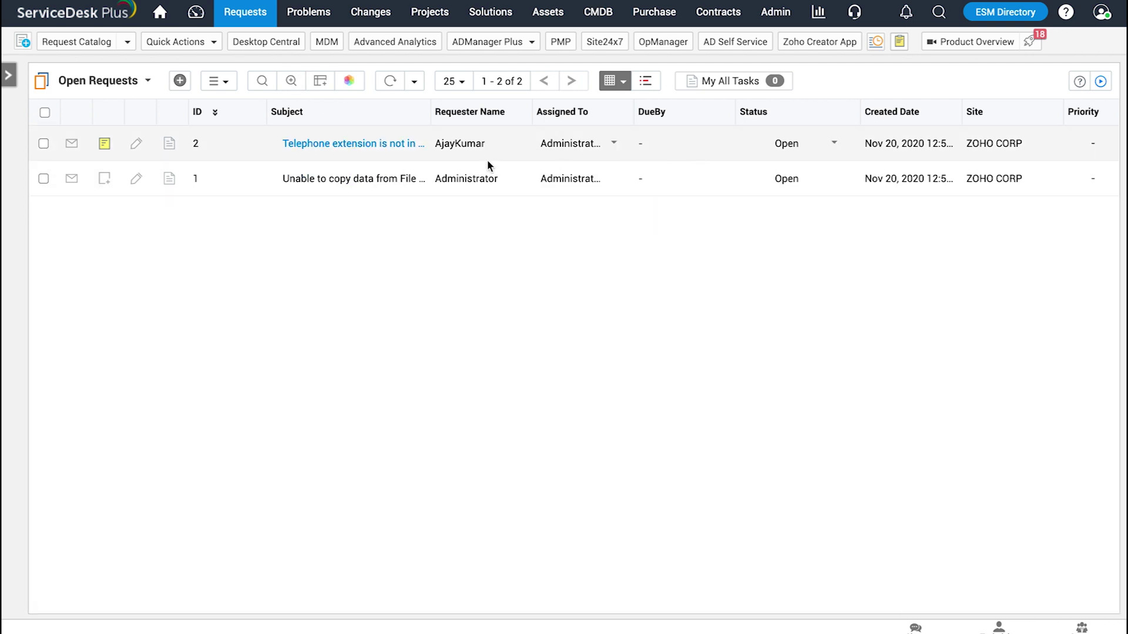
click(104, 180)
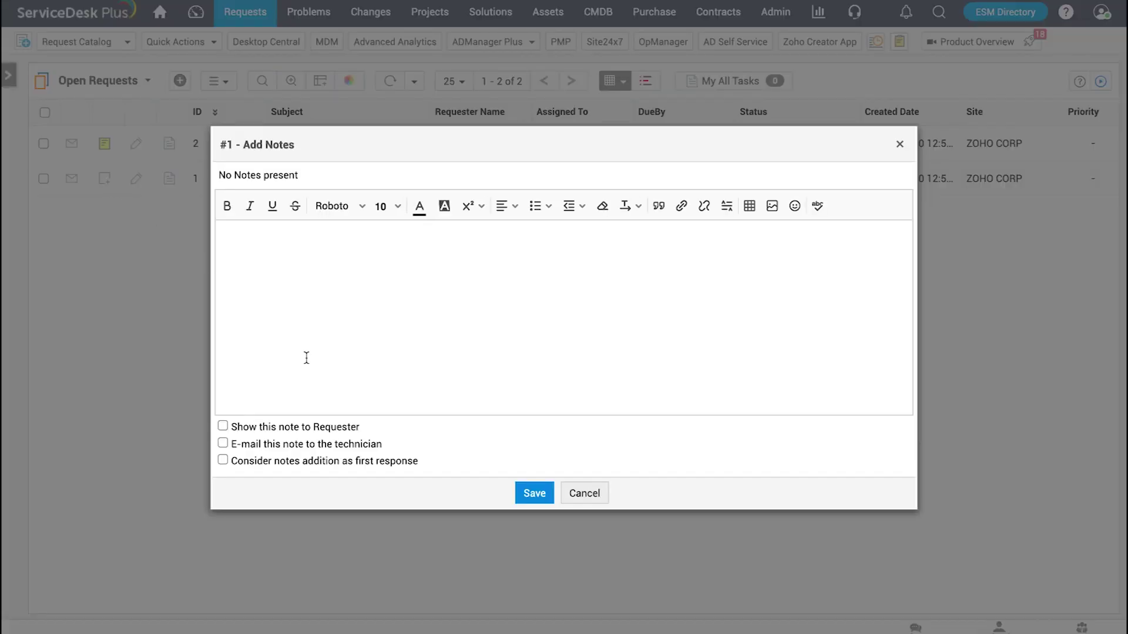
text(Assign to Anya)
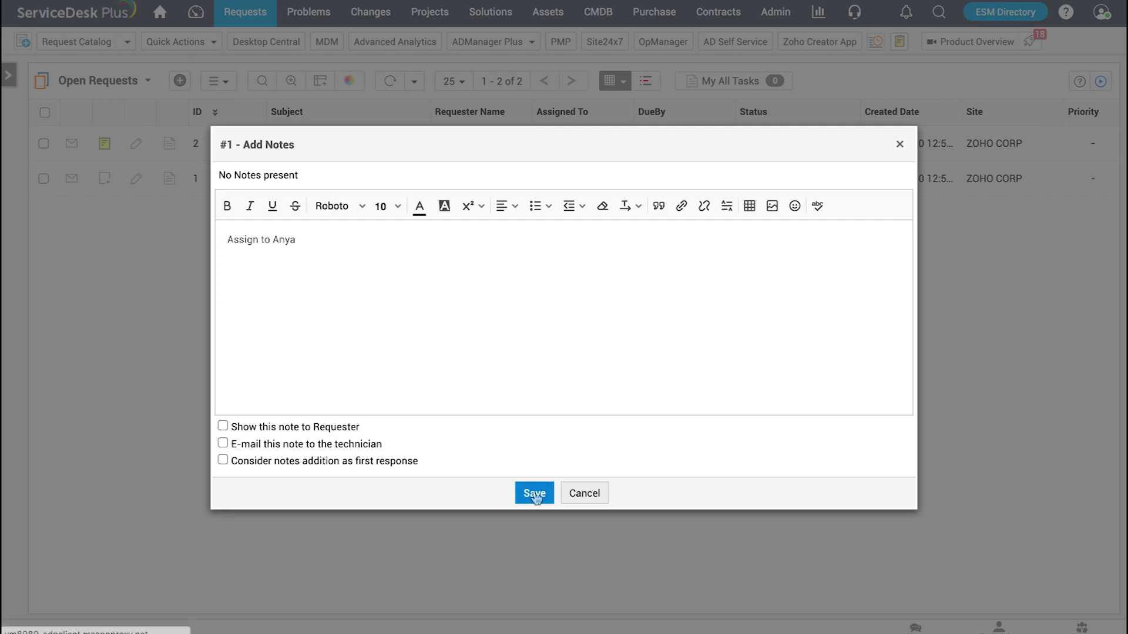
click(534, 494)
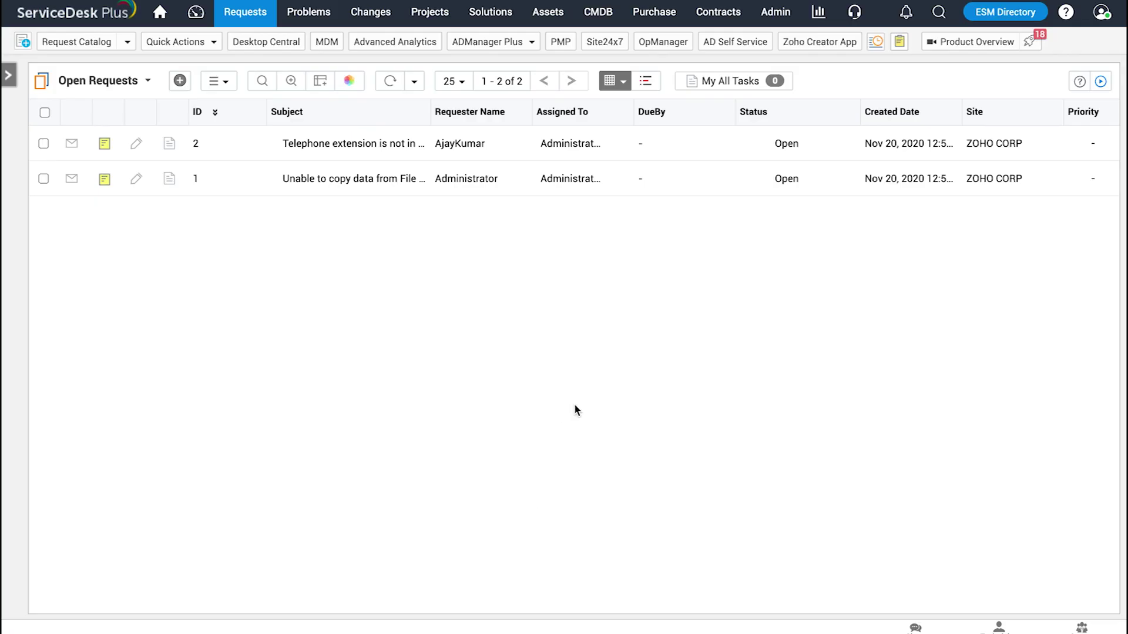